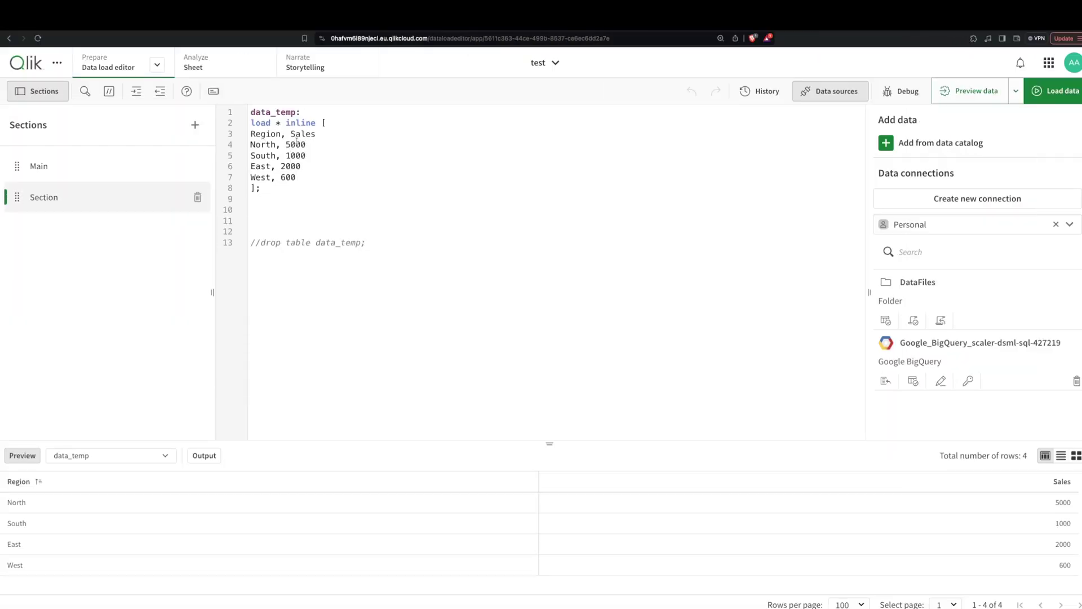
Step: Place a new table on the sheet with Region as its first dimension
click(214, 76)
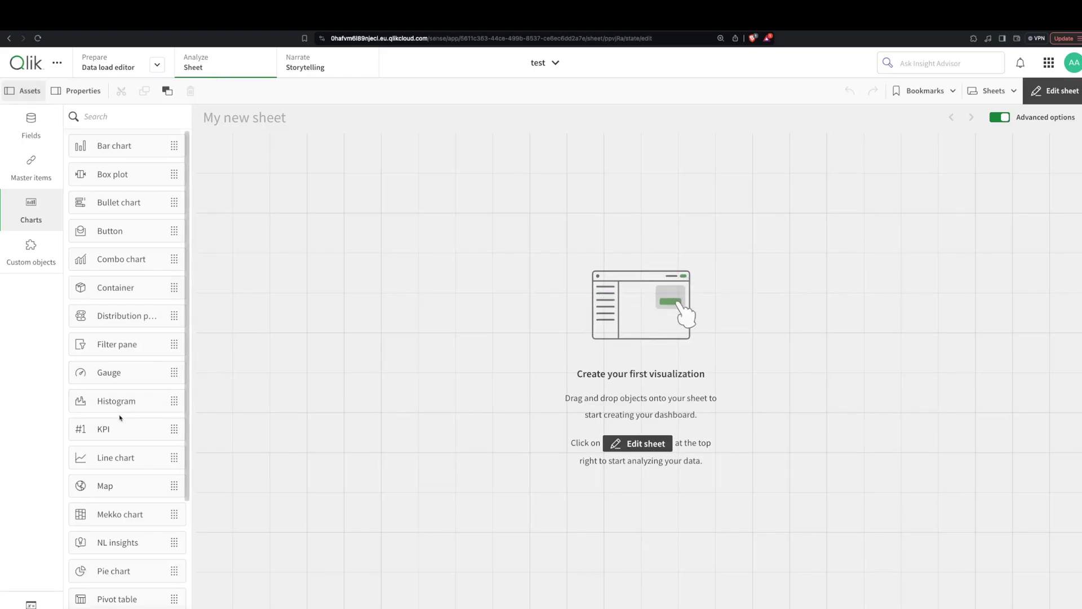
scroll(120, 417, down, 3)
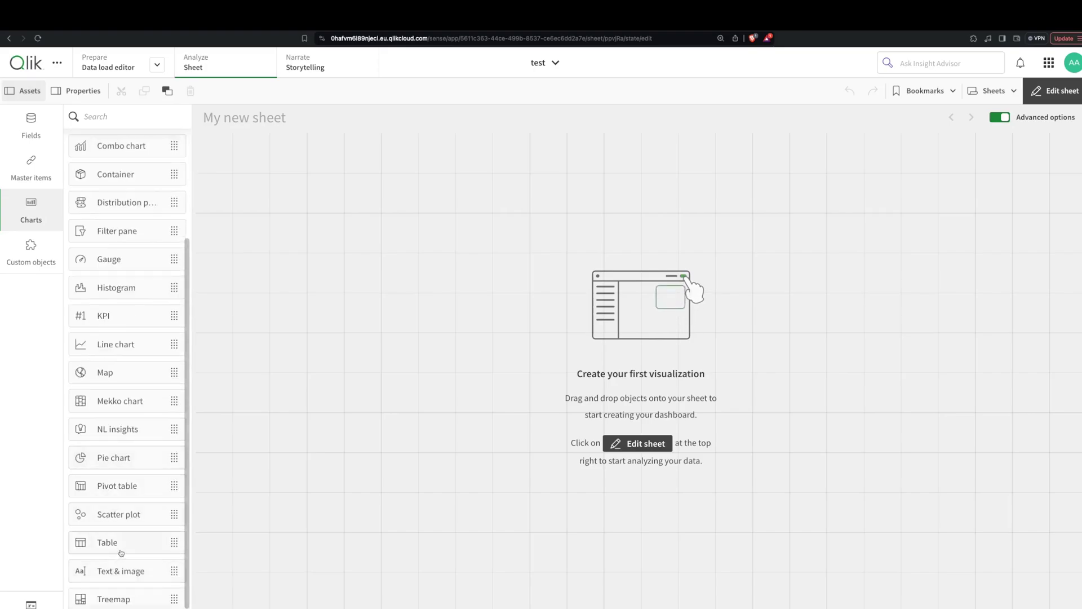
drag(121, 553, 433, 261)
click(394, 261)
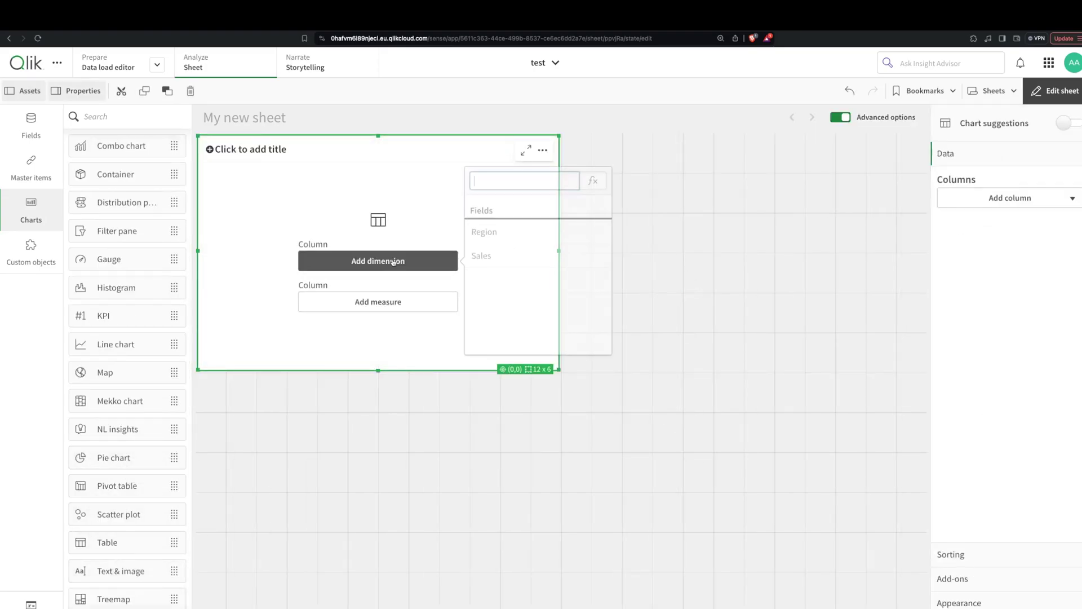
click(483, 232)
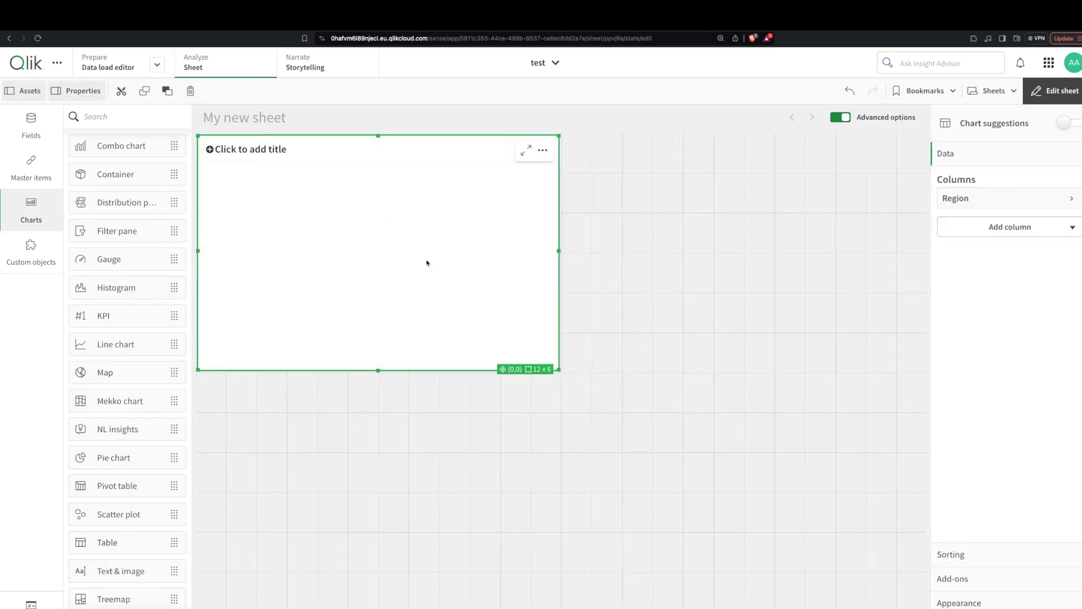
Step: Add a Sum(Sales) measure column to the table
click(996, 226)
click(980, 278)
click(1018, 331)
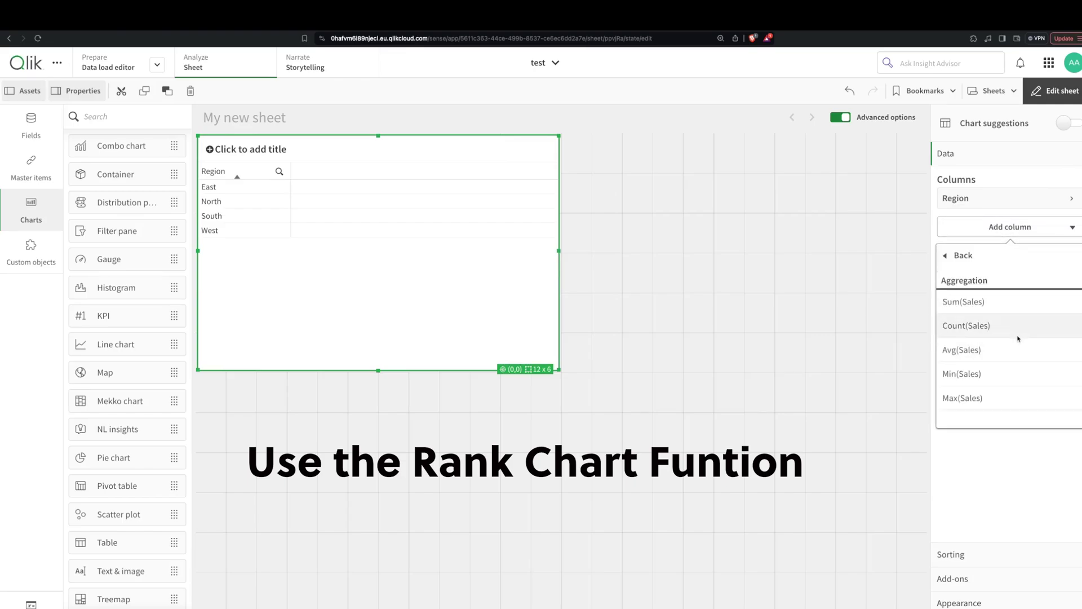
click(988, 303)
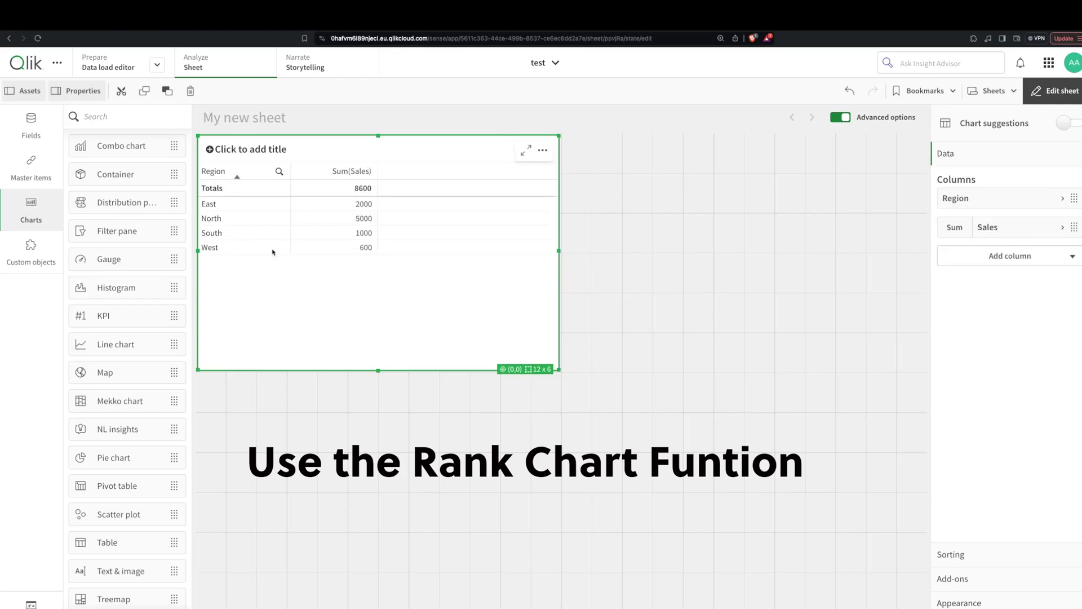
click(986, 259)
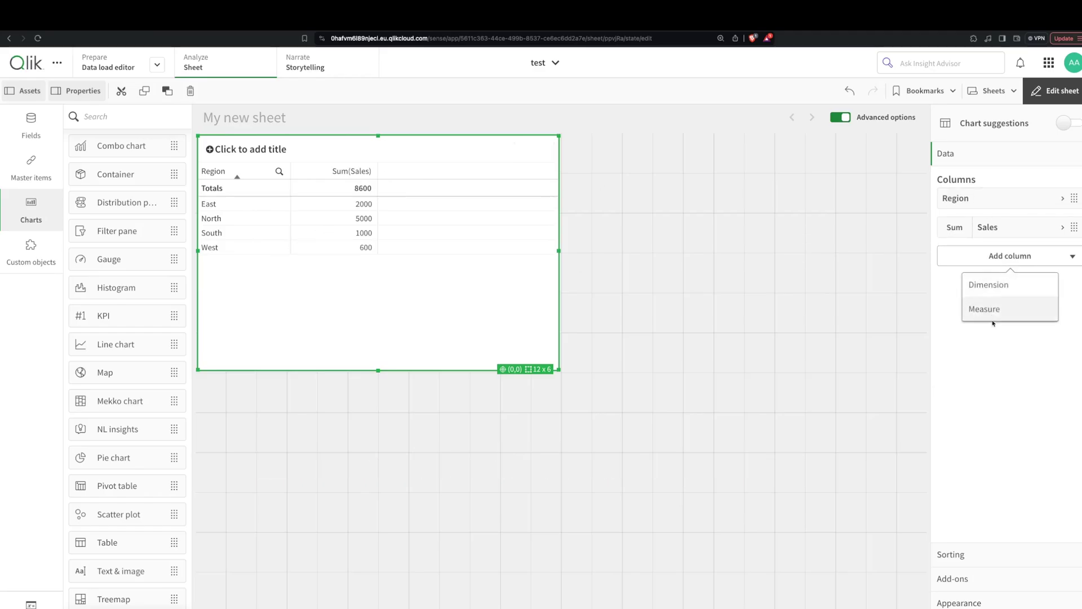
Step: Add a measure column with the expression rank(sum(Sales))
click(989, 309)
click(1063, 286)
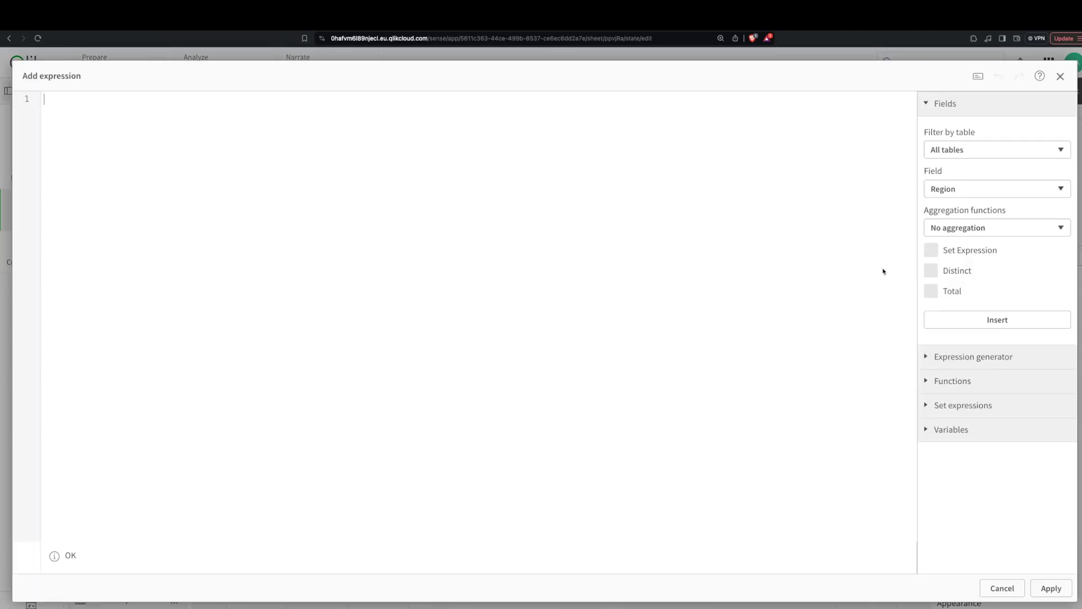
text(rank)
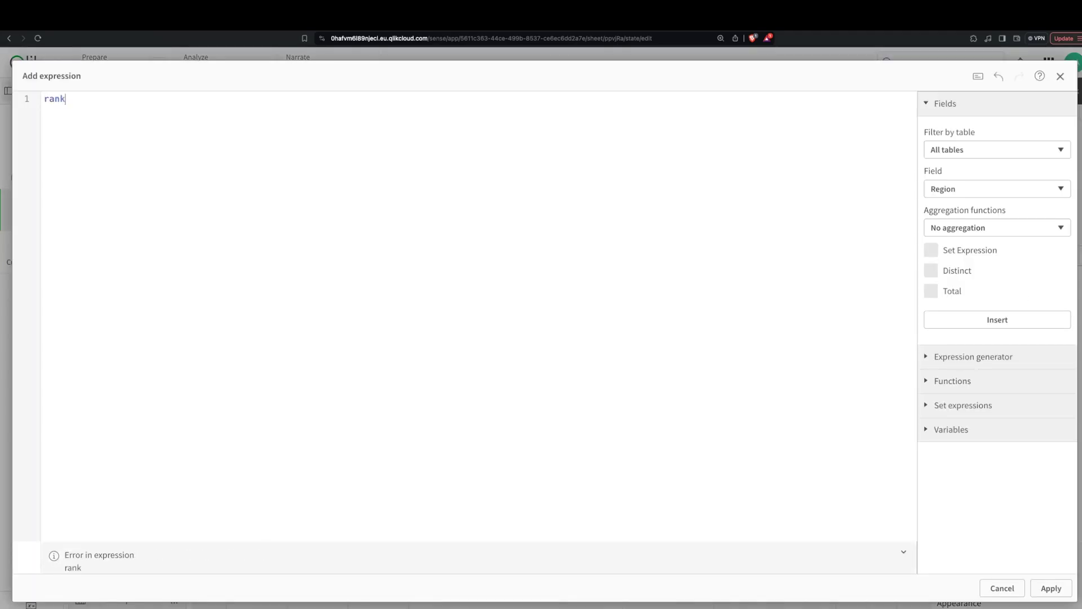
text(())
key(BackSpace)
key(BackSpace)
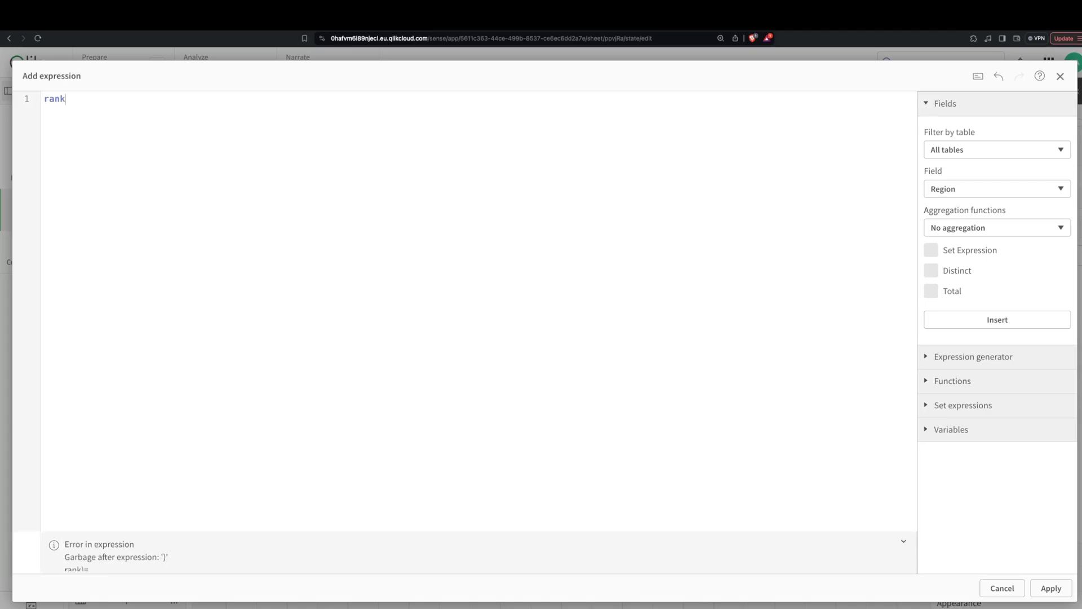
text((sum)
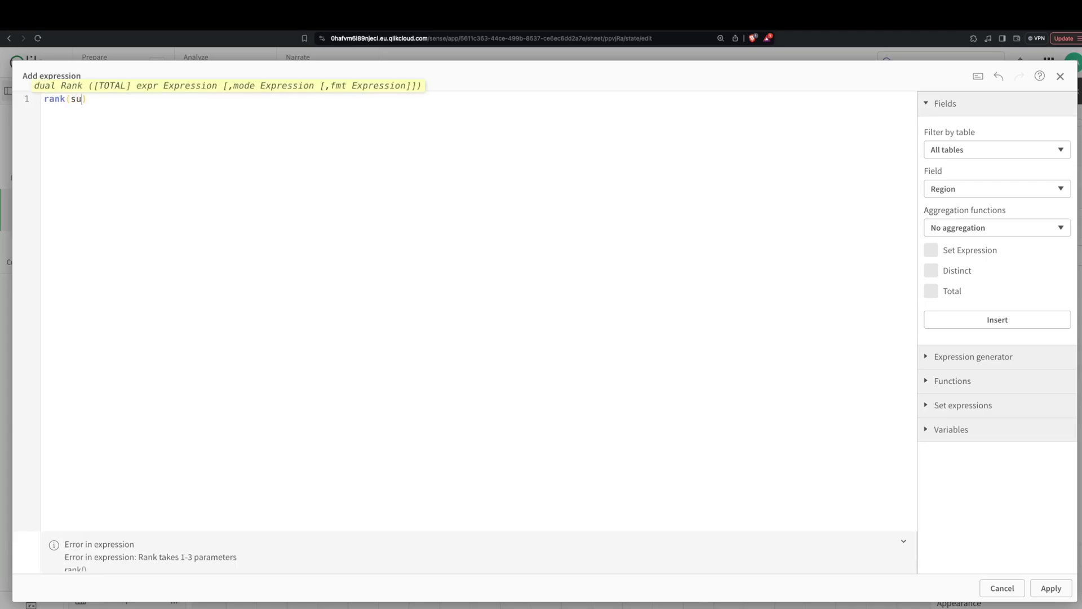
text((sale)
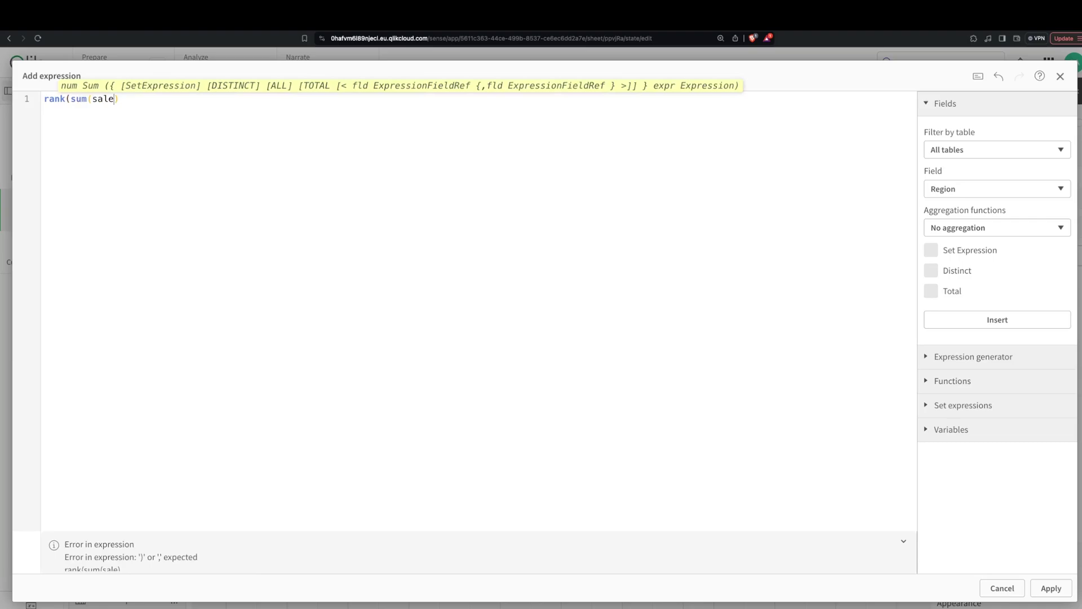
key(Return)
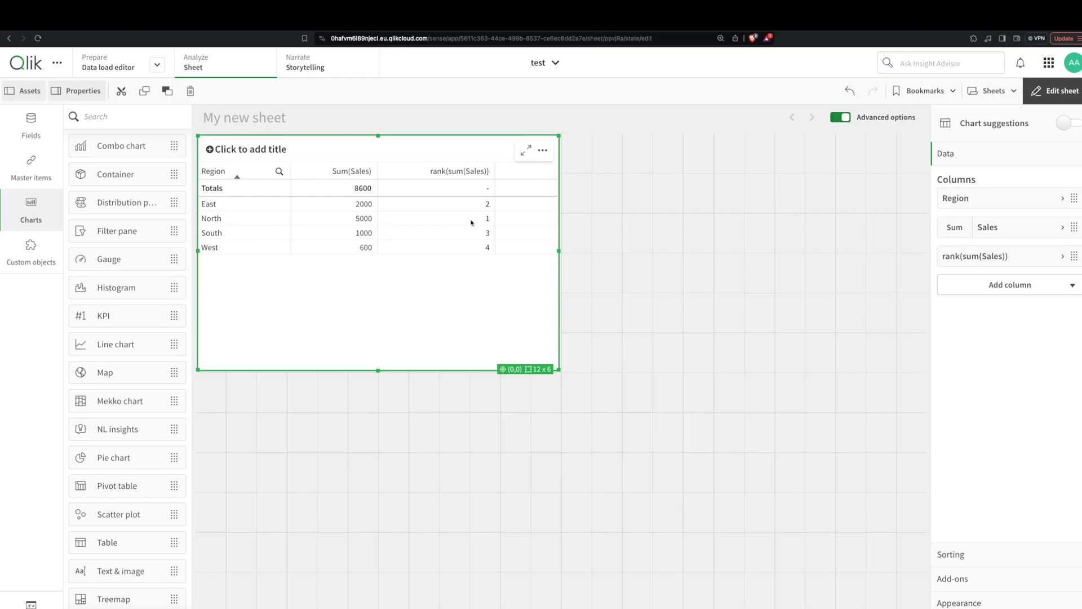
Step: Exit editing to view the ranked table, then go to the Data load editor
click(1053, 91)
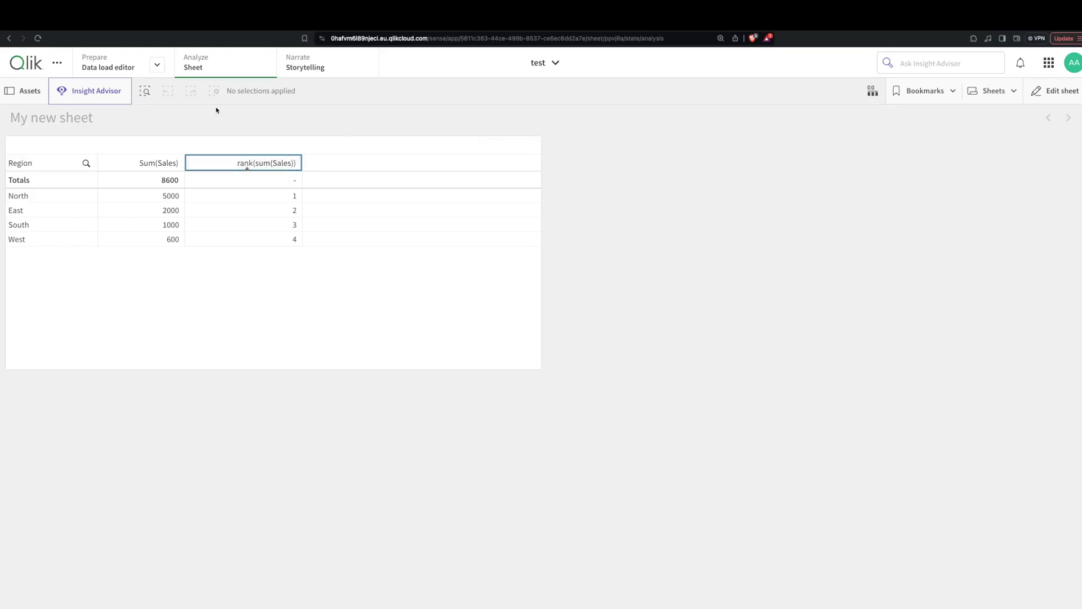
click(127, 71)
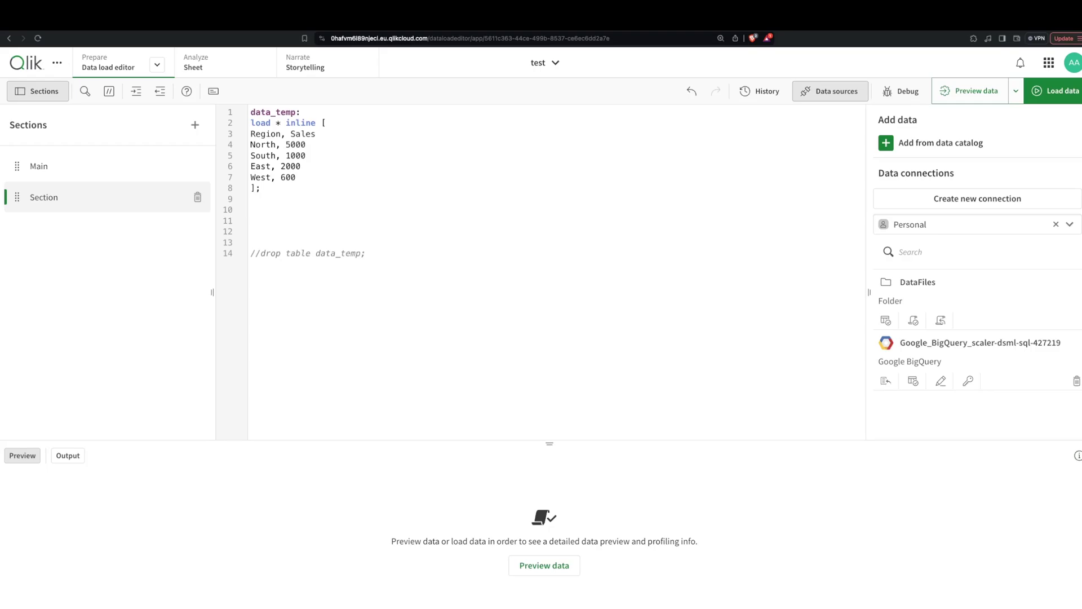
Step: Write a 'data:' table with Load and 'Resident data_temp;' lines
text(sele)
key(BackSpace)
key(BackSpace)
key(BackSpace)
key(BackSpace)
text(data:)
key(Return)
text(Load)
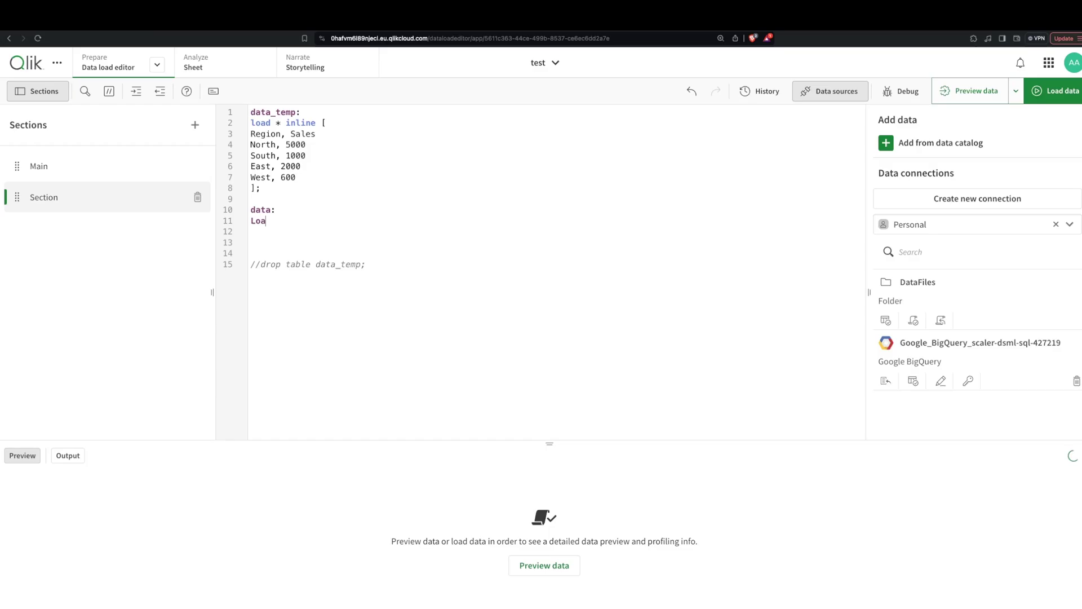
key(Return)
key(Return)
text(Re)
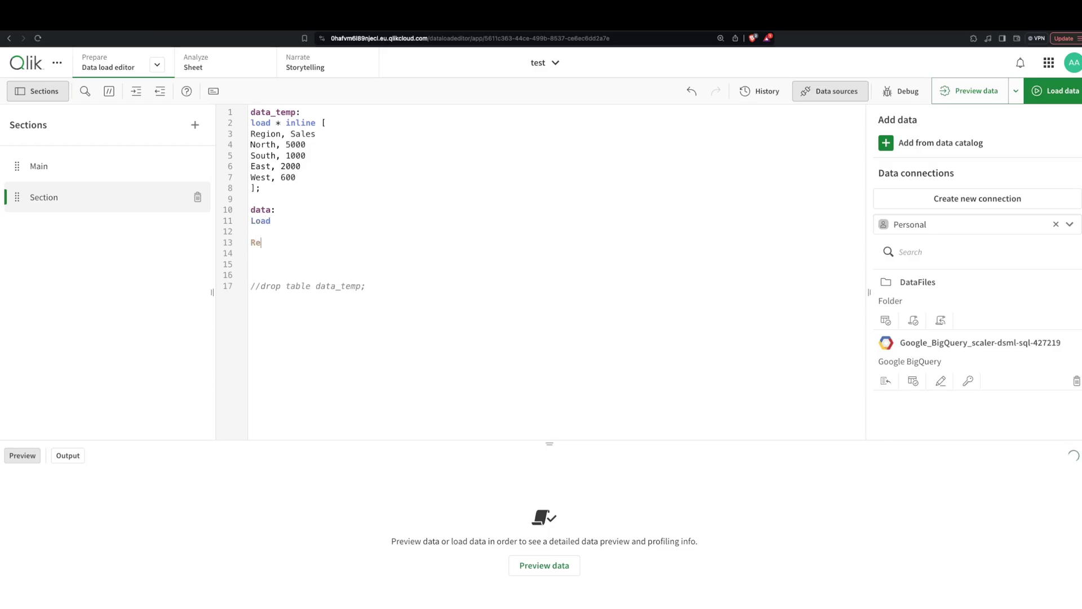
text(sident data_temp)
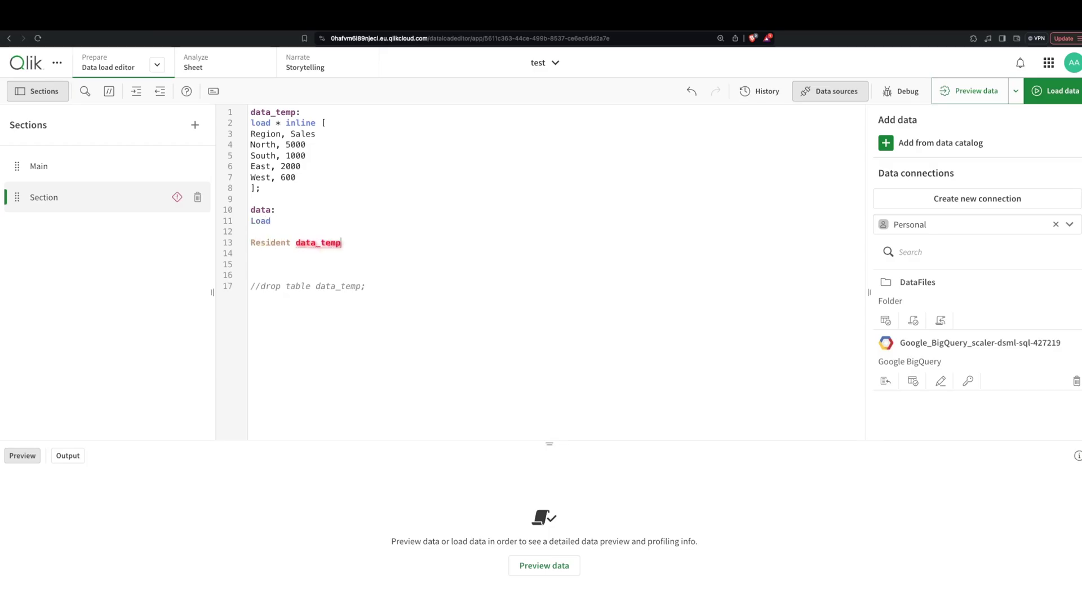
key(Return)
key(Return)
key(Return)
text(;)
Step: List the fields Region, Sum(Sales) and RowNo() in the Load statement
key(Return)
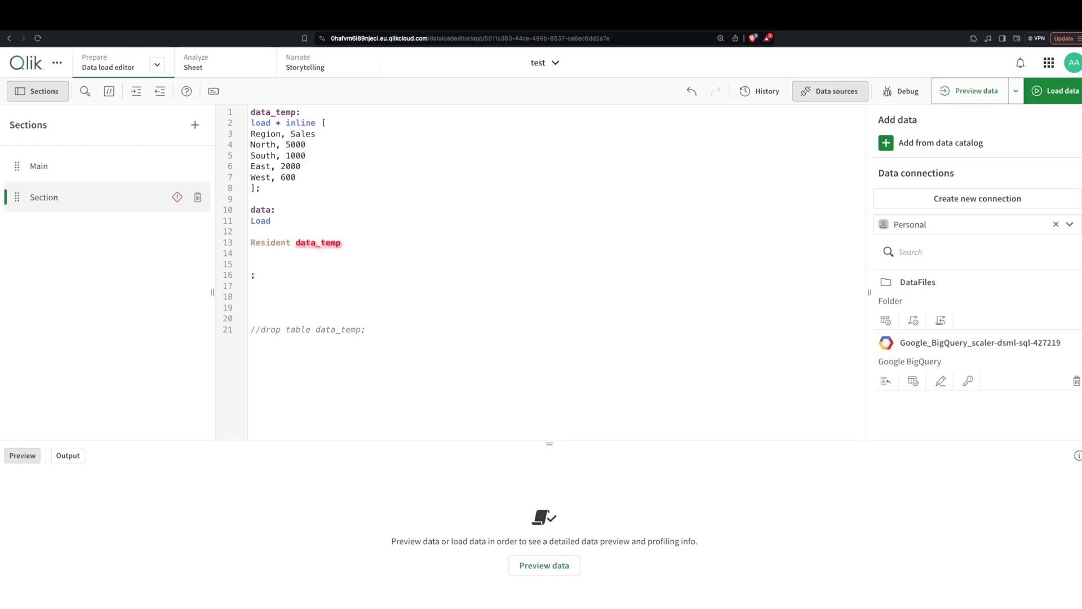
click(251, 231)
text(Region,)
key(Return)
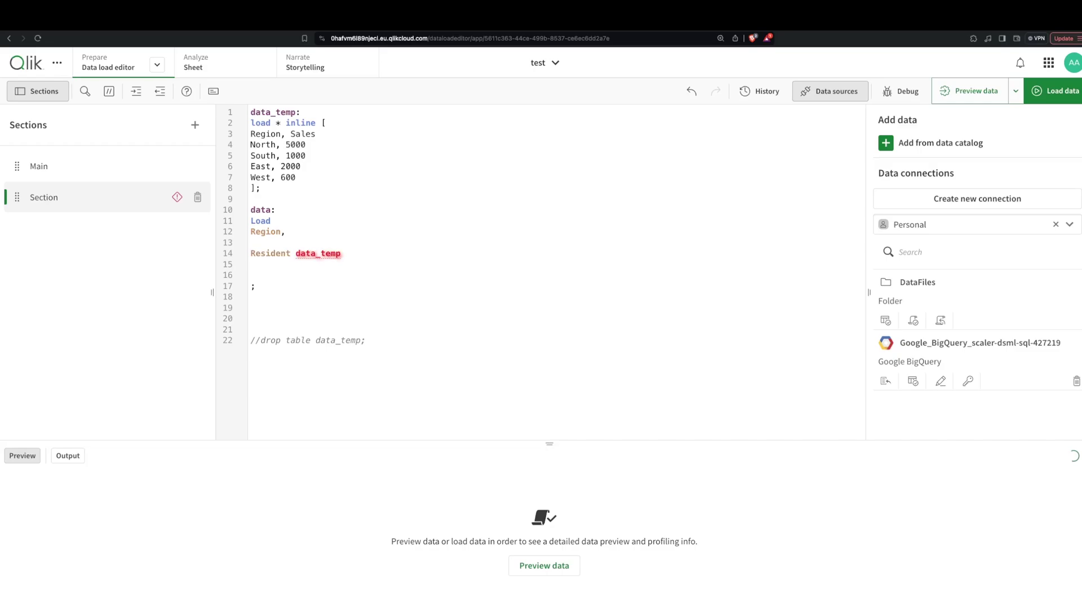
text(Sum)
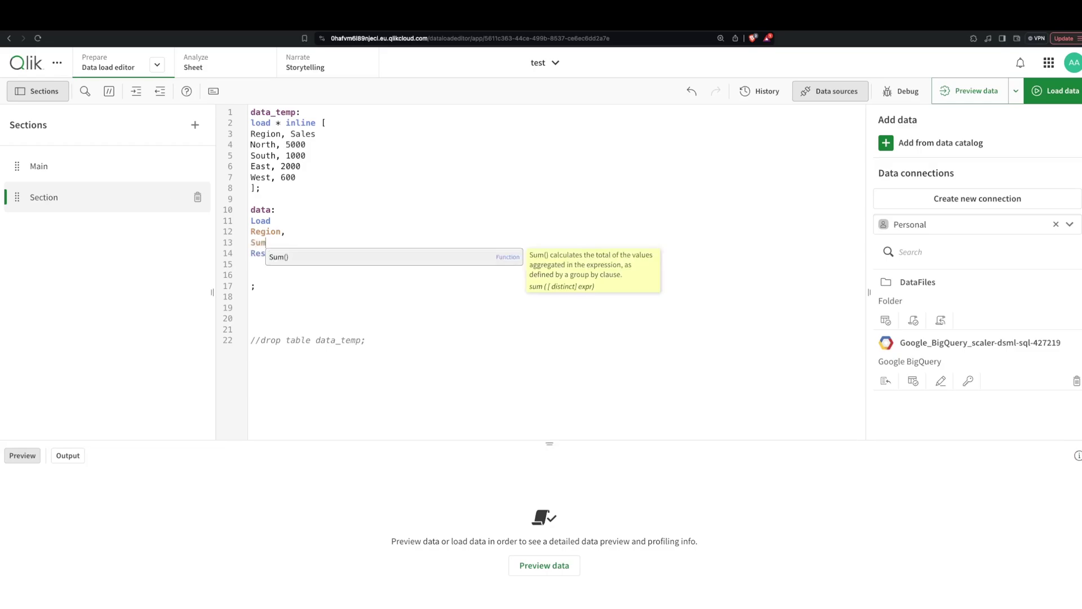
text((Sales))
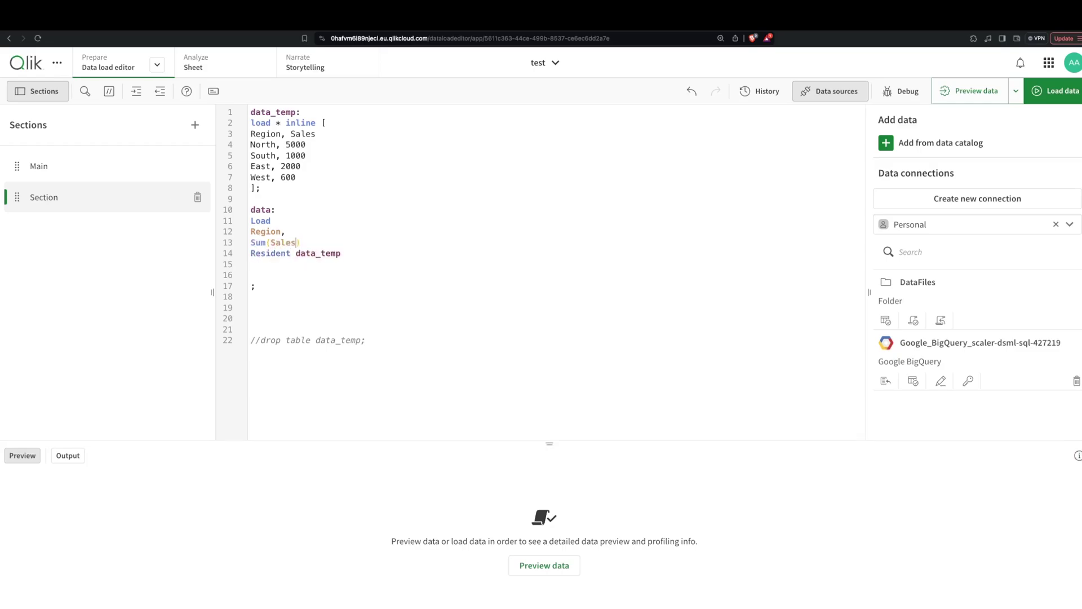
key(Return)
text(roe)
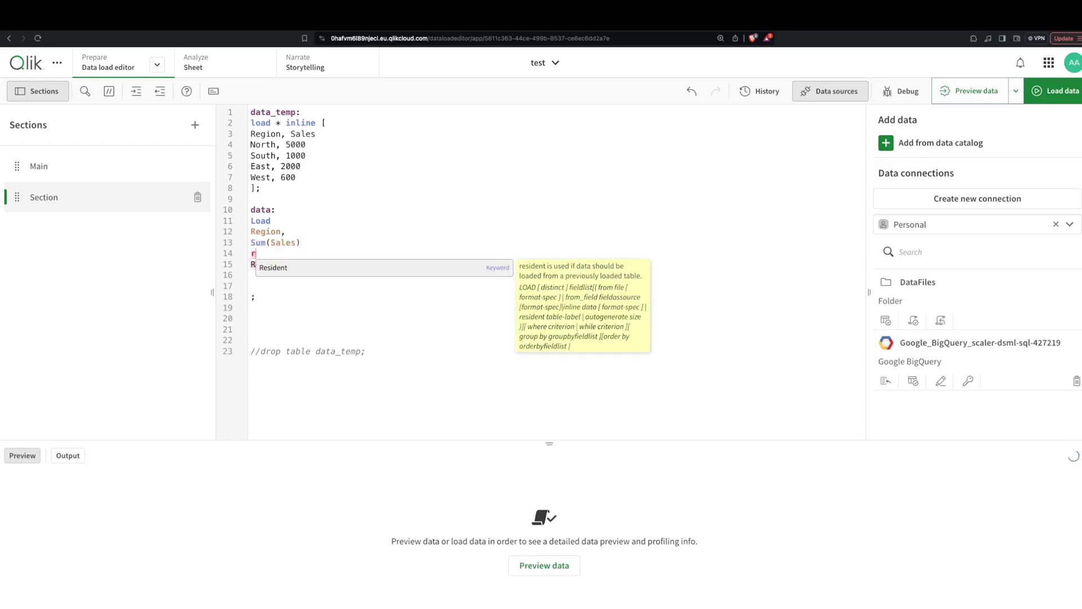
key(BackSpace)
key(BackSpace)
key(BackSpace)
key(BackSpace)
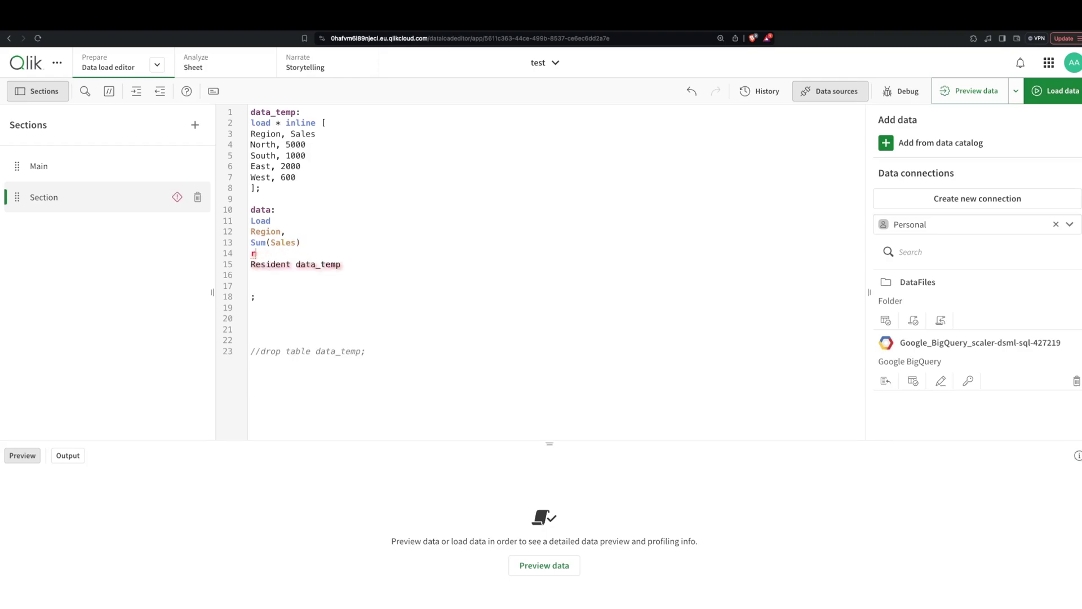
text(,)
key(Return)
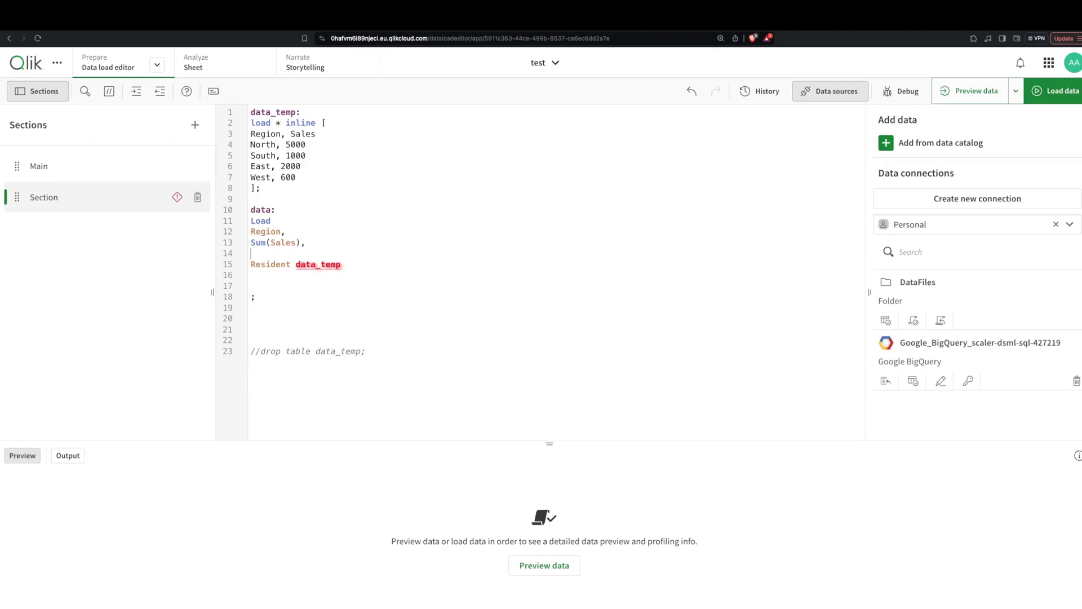
text(row()
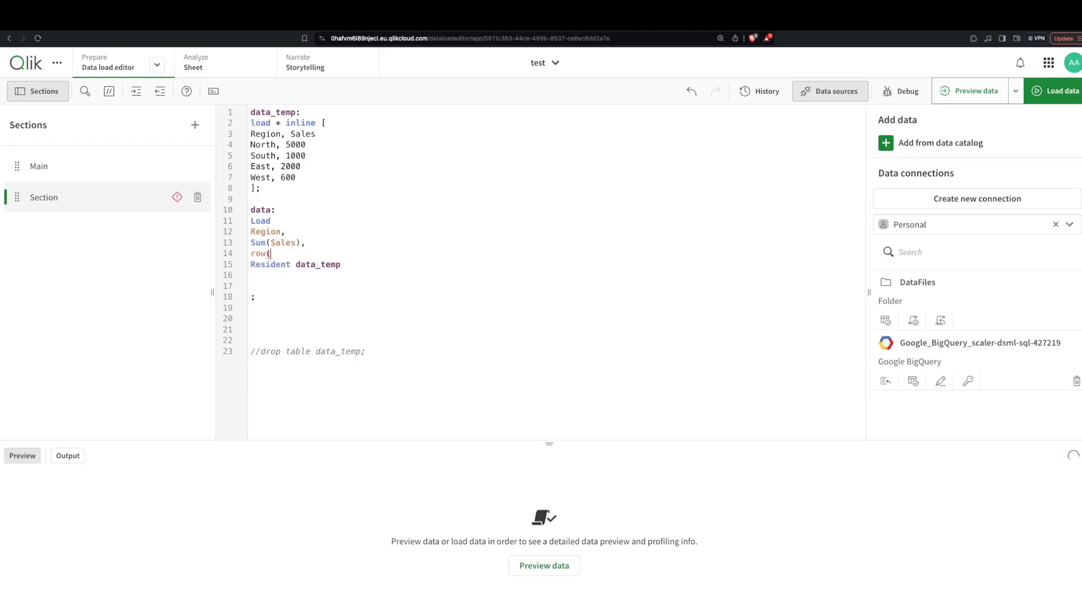
key(Return)
text())
Step: Add a 'Group by Region Order by Sales' clause below the Resident line
key(Return)
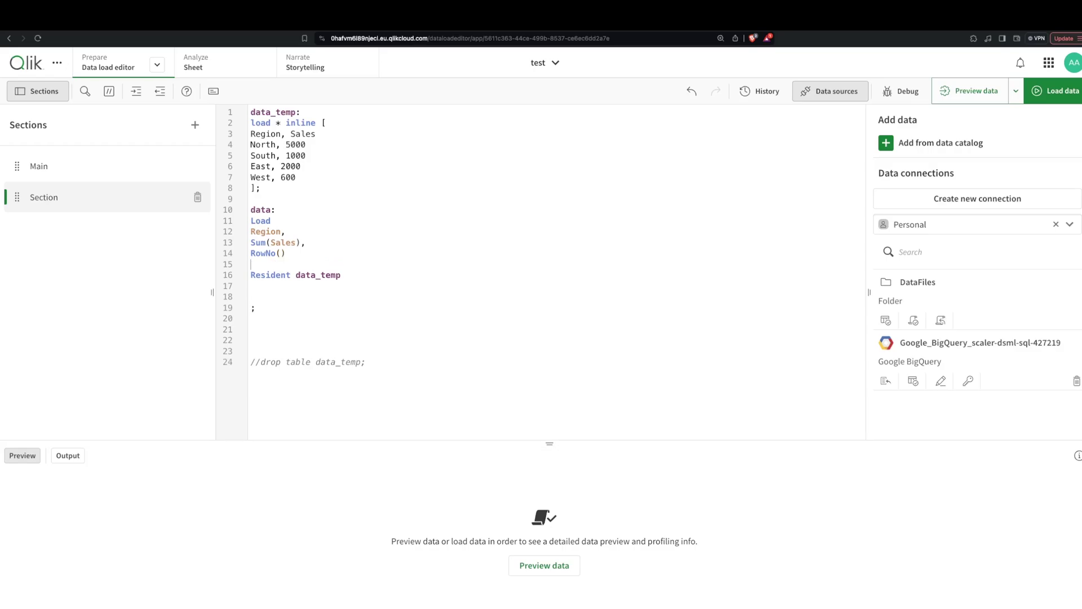
click(251, 285)
drag(306, 242, 252, 246)
click(254, 286)
text(Grou)
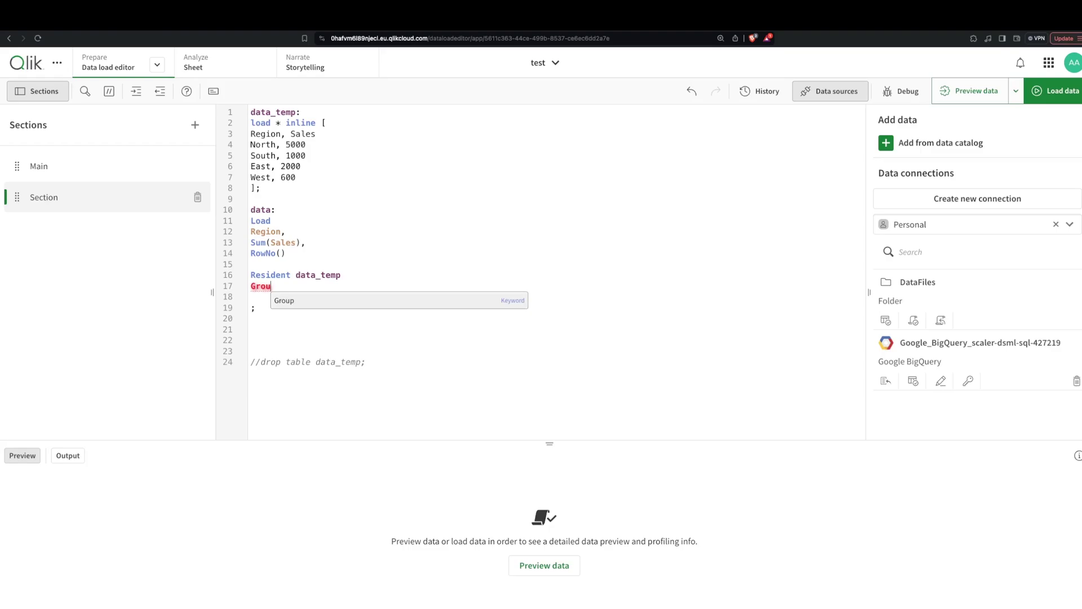
text(p by )
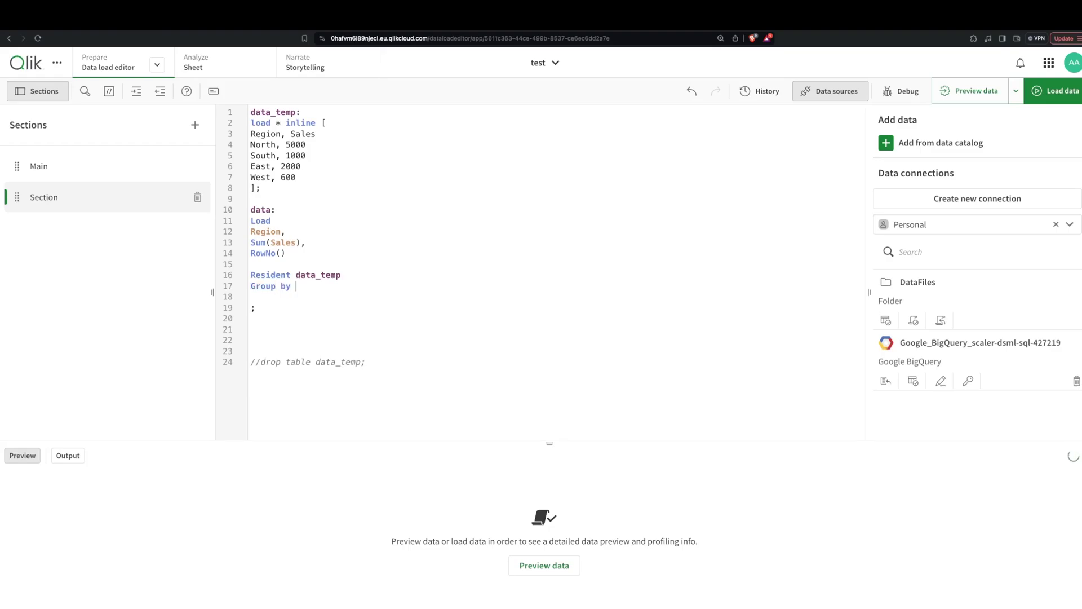
text(Region Order by Sales)
Step: Make the sort Order by Sales desc and remove the blank line before the semicolon
drag(286, 253, 251, 243)
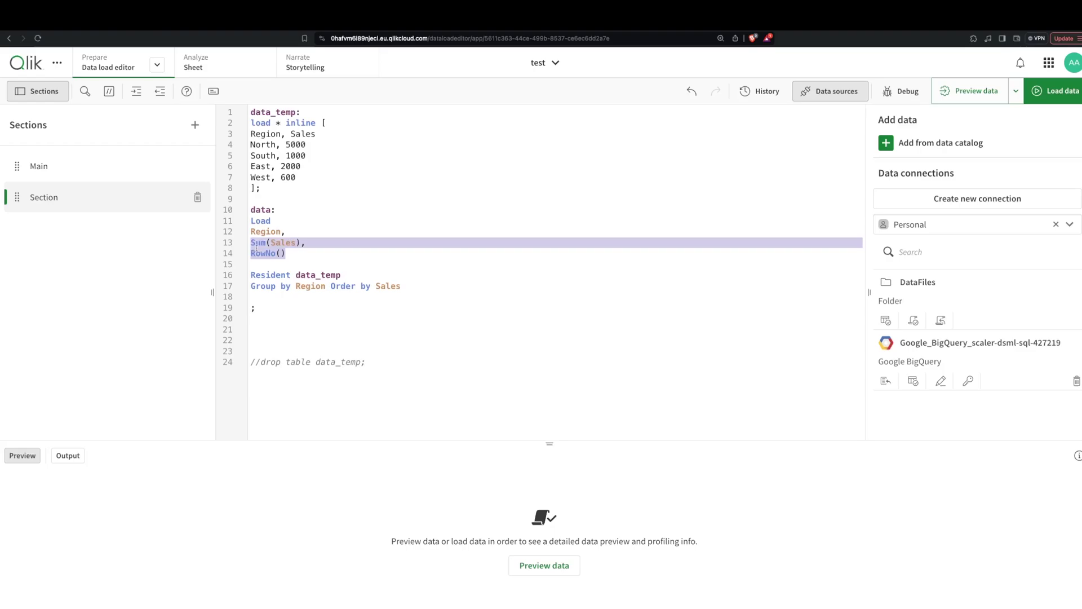
click(257, 248)
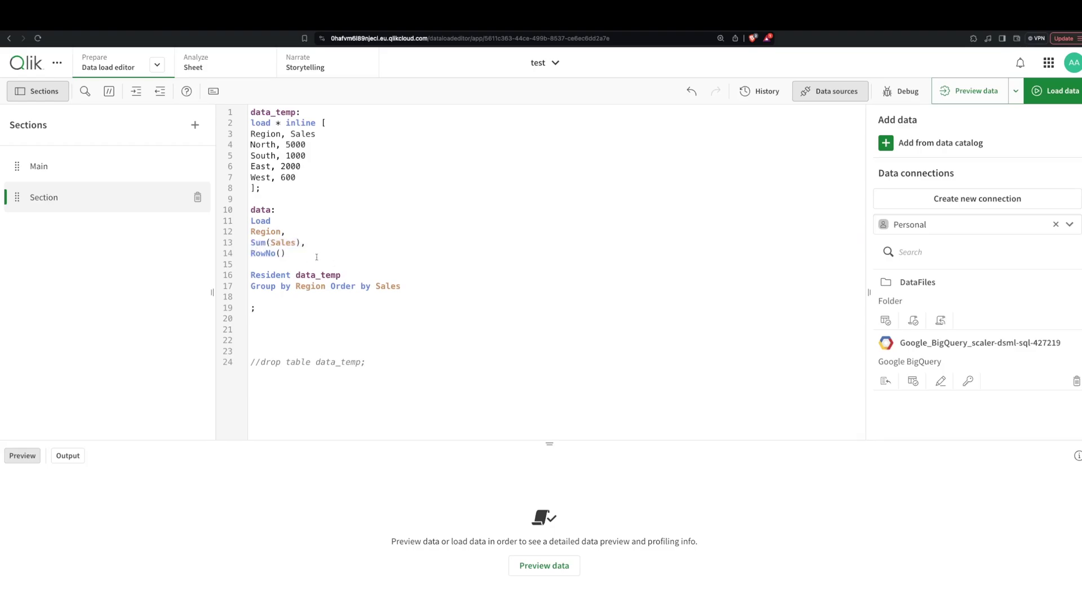
drag(286, 253, 246, 253)
click(416, 289)
text(desc)
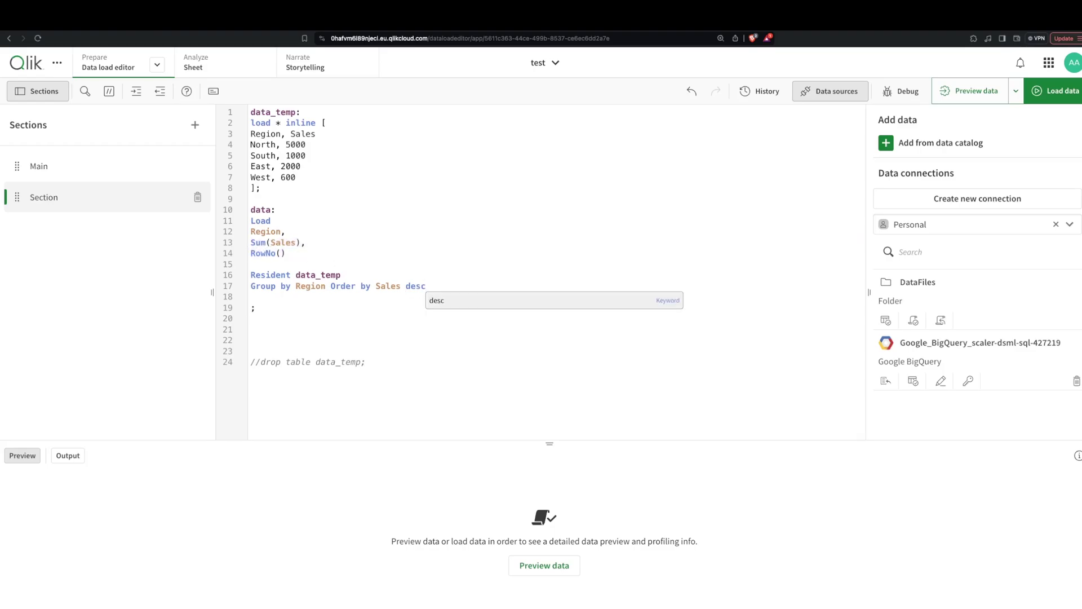
key(Escape)
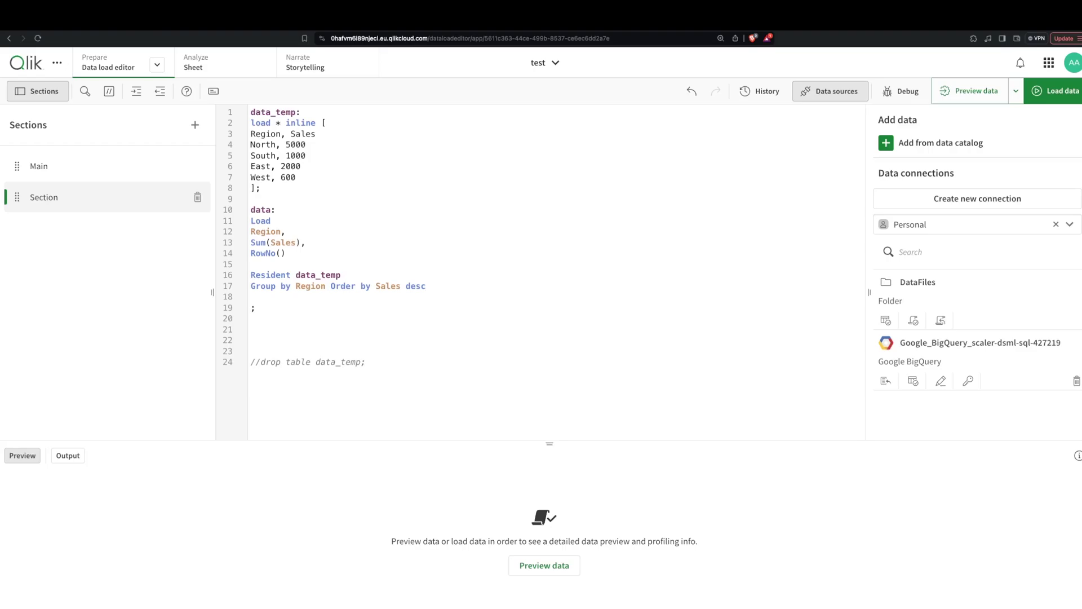
key(Delete)
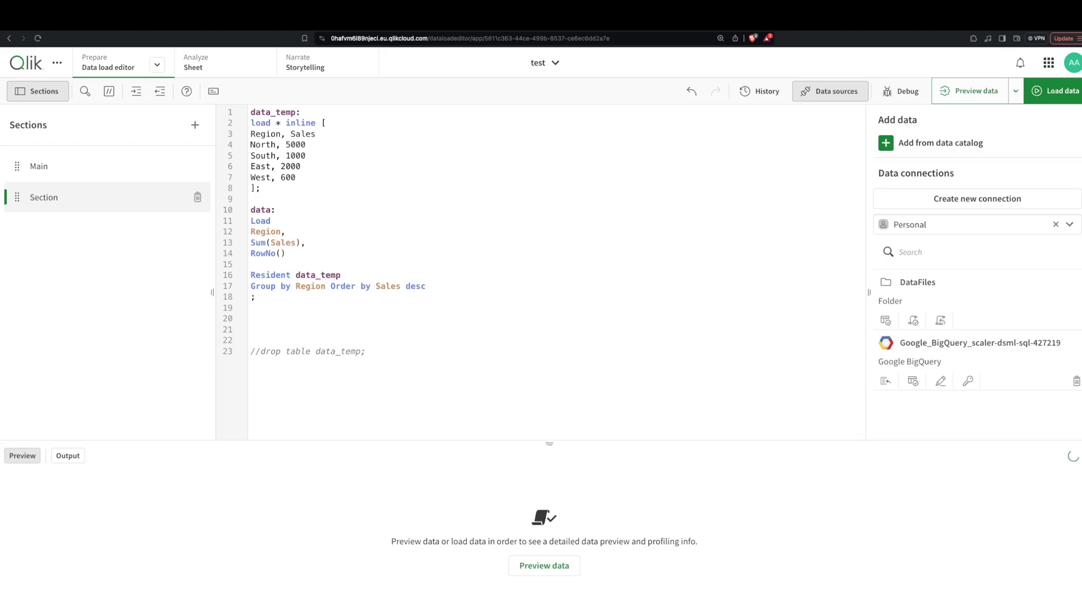
click(329, 328)
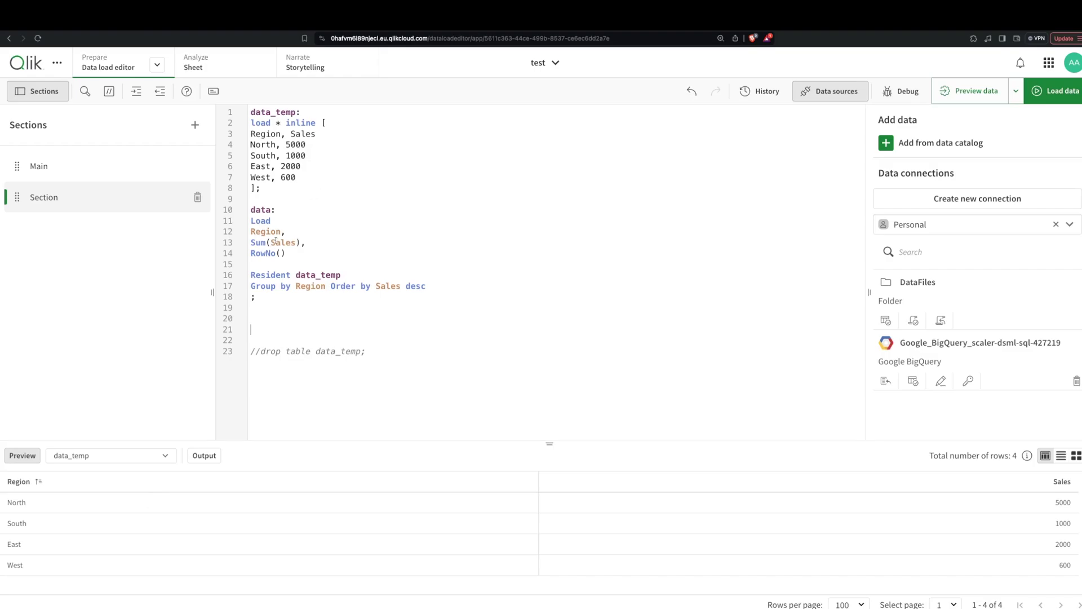
Step: Add 'drop Table data_temp;' at the end of the script
drag(290, 188, 262, 112)
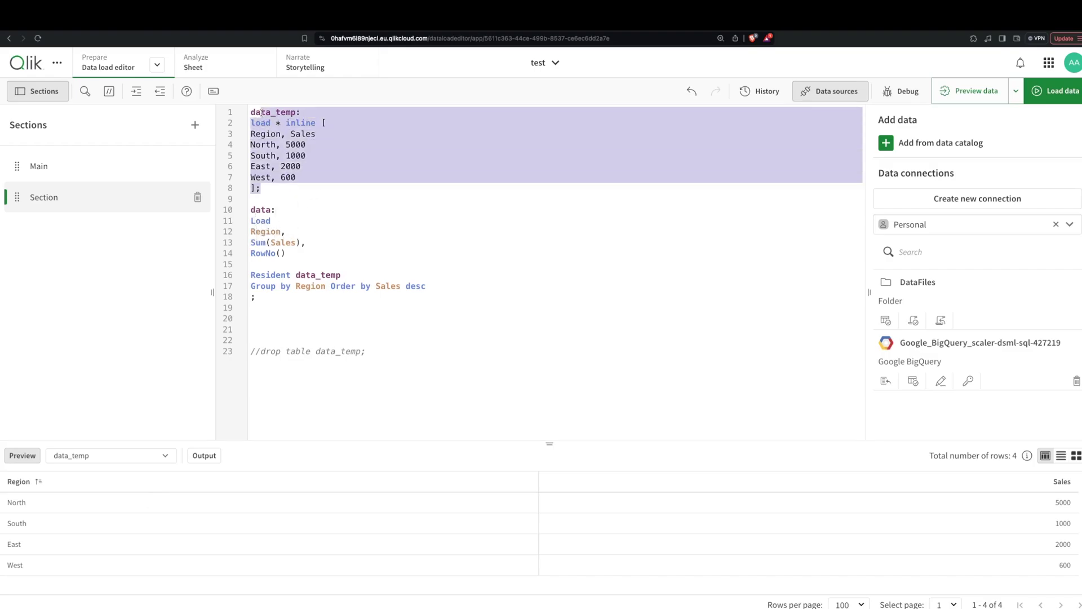
click(263, 318)
text(drop Ta)
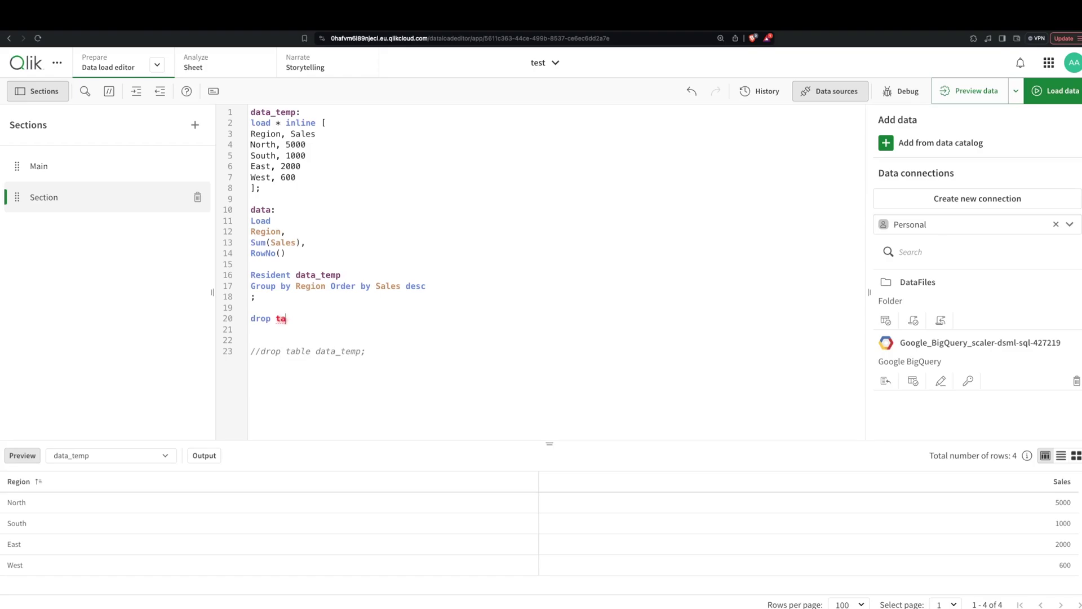
key(Return)
text(data_temp)
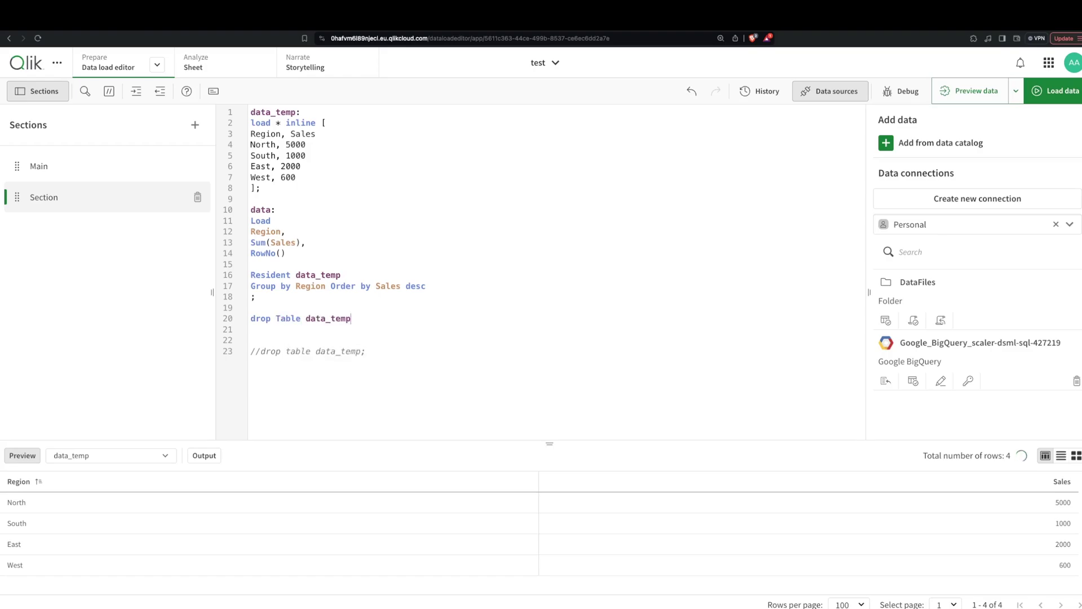
text(;)
Step: Alias Sum(Sales) as Sales and reload the data
click(303, 242)
text(as Sales)
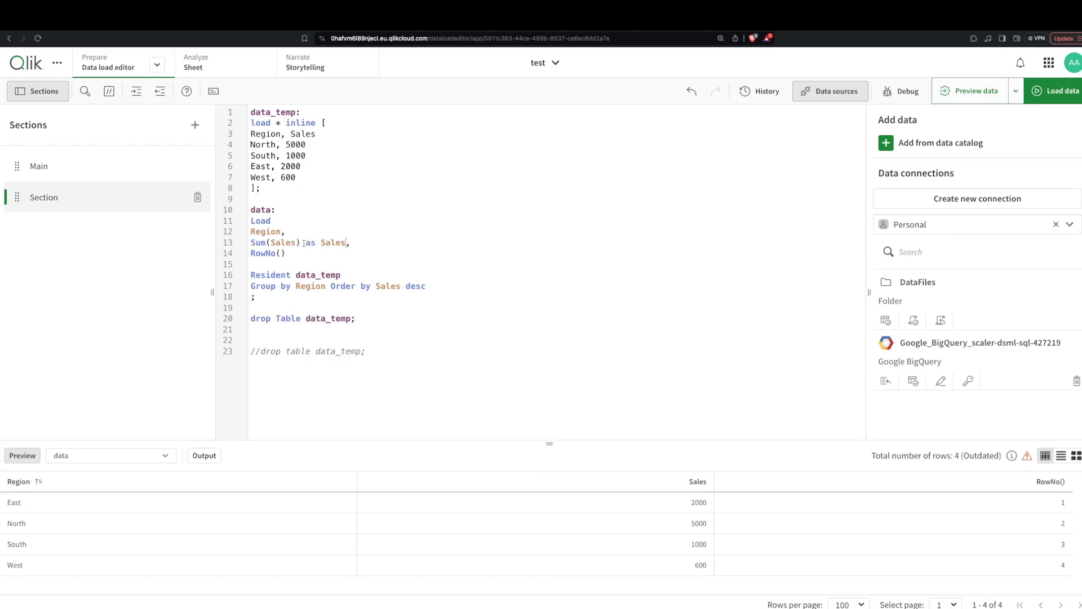
click(321, 210)
click(1052, 92)
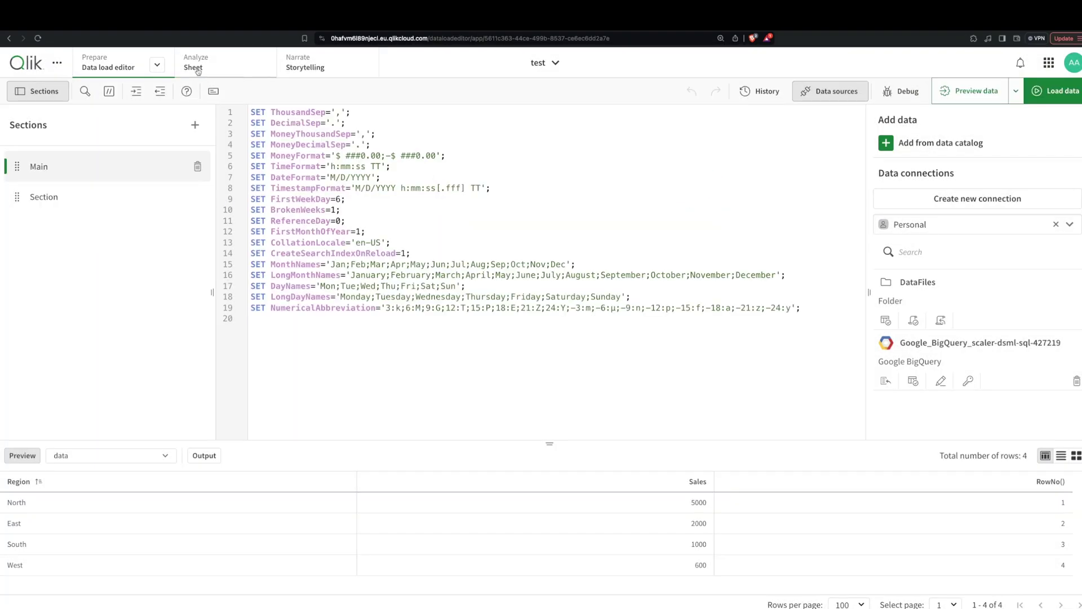
Step: Add RowNo() as a dimension column to the sheet table
click(196, 70)
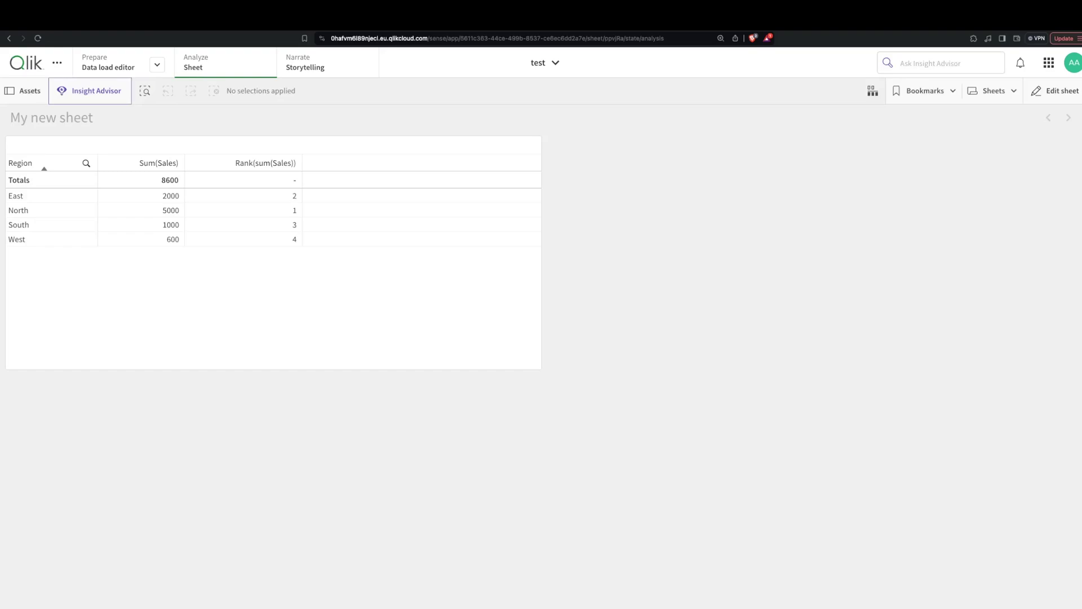
click(1063, 91)
click(270, 344)
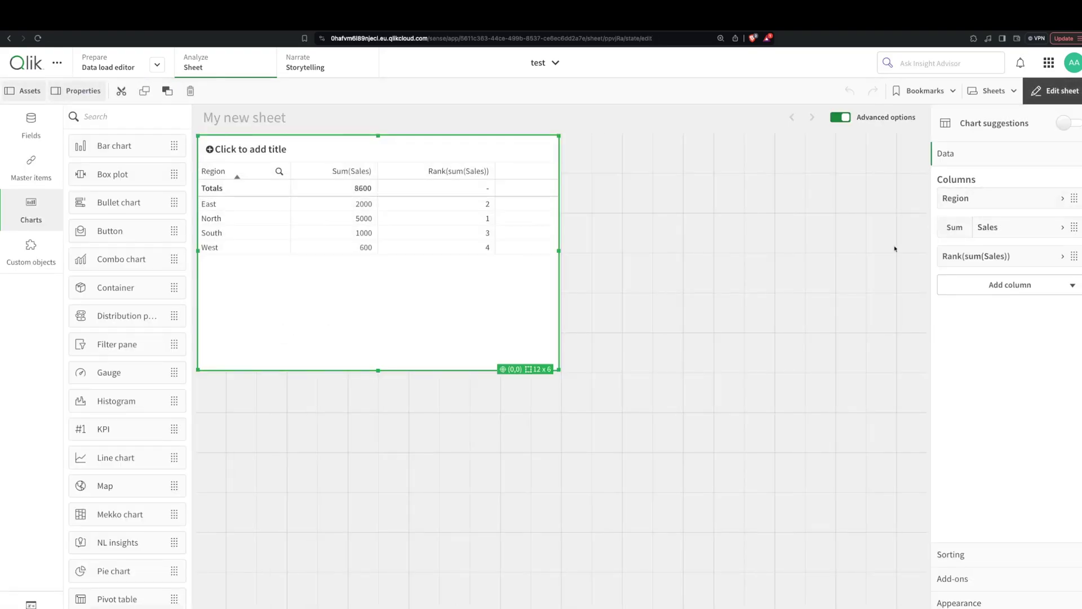
click(1040, 283)
click(989, 337)
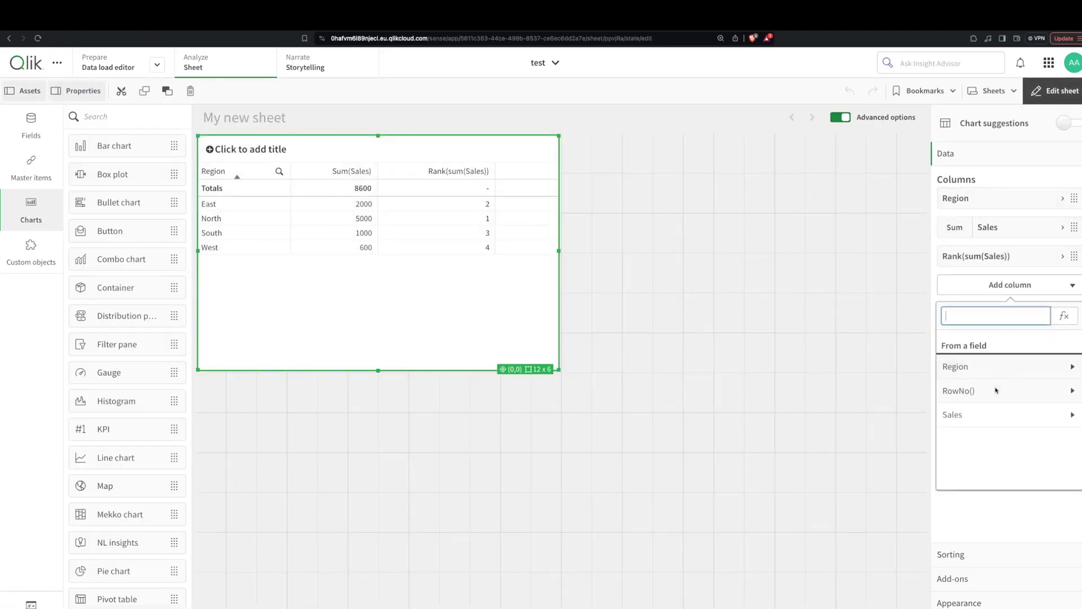
click(999, 295)
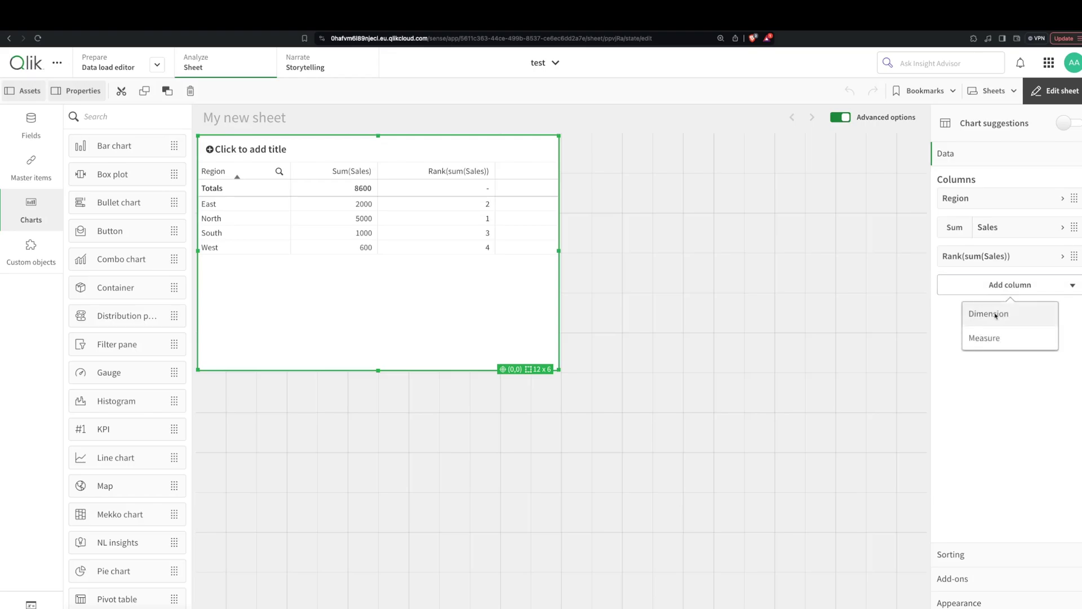
click(990, 314)
click(967, 390)
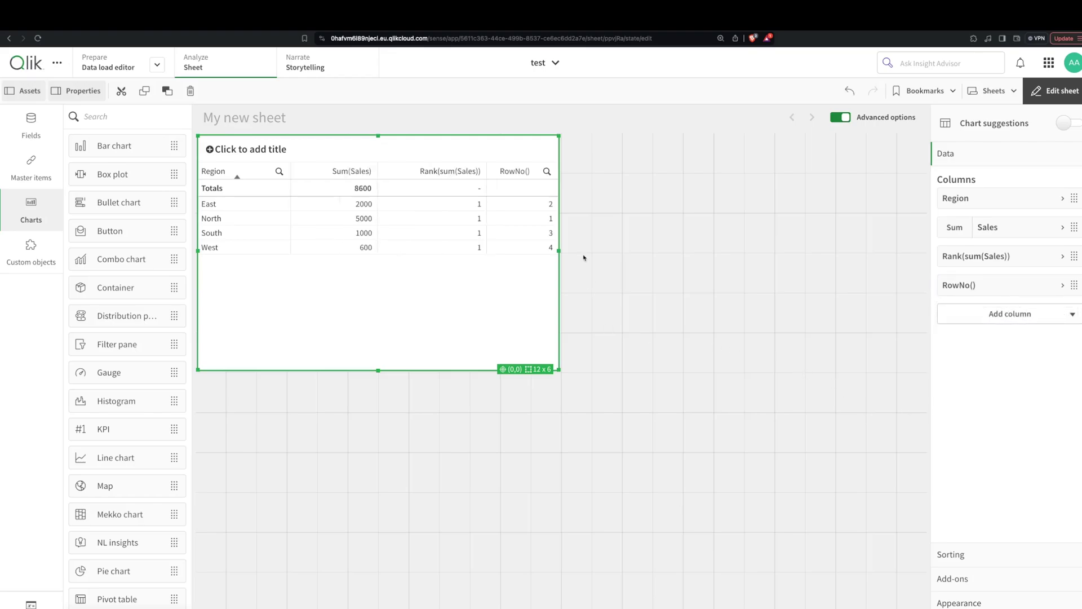
key(ctrl+e)
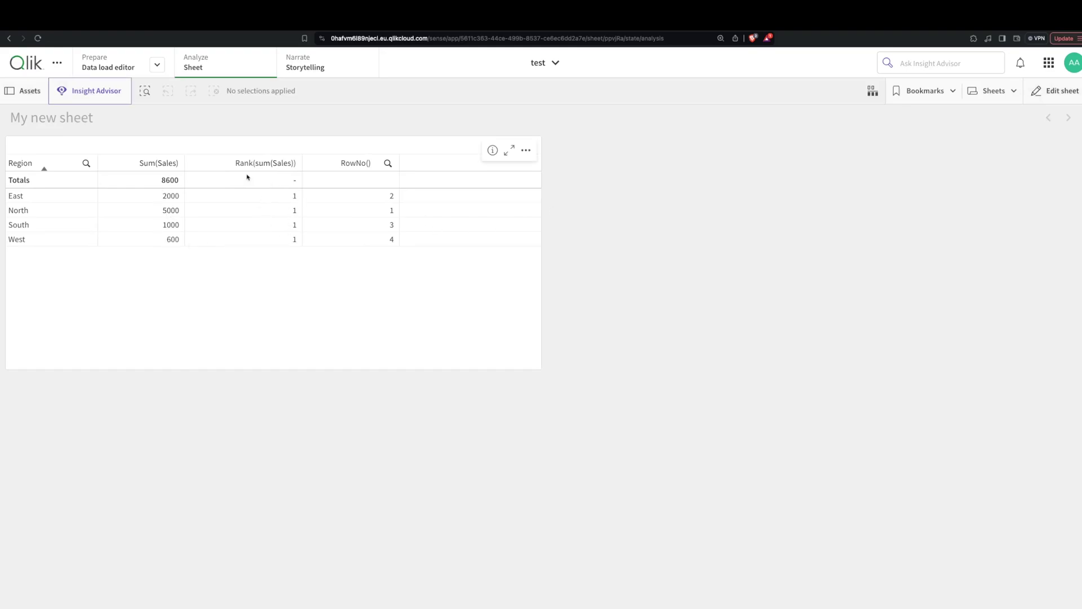
Step: Change the rank measure to aggr(Rank(sum(Sales)), Region) and apply it
click(1060, 89)
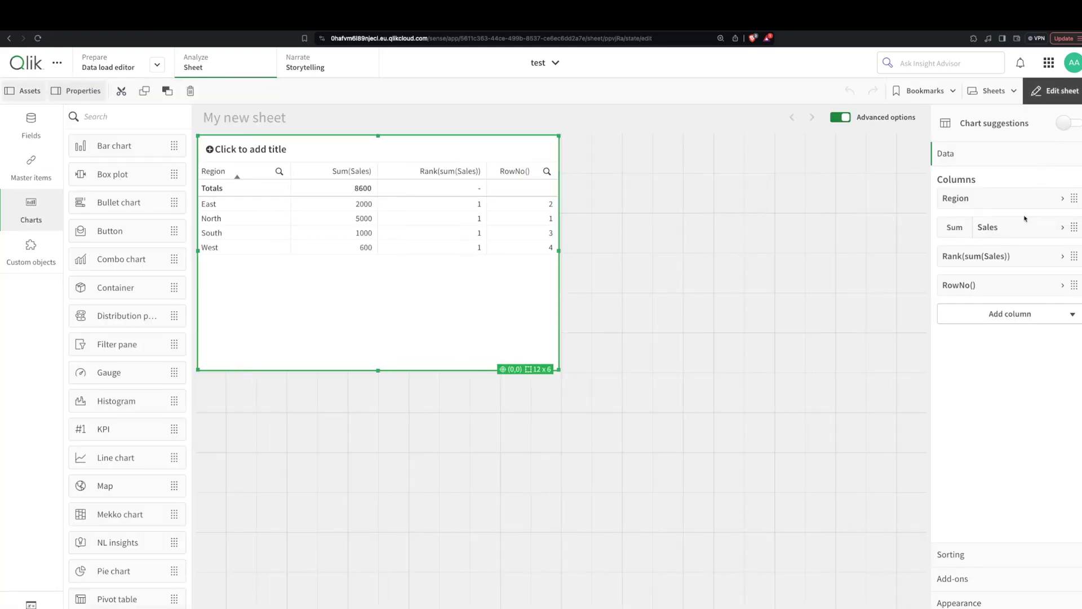
click(1015, 257)
click(1057, 294)
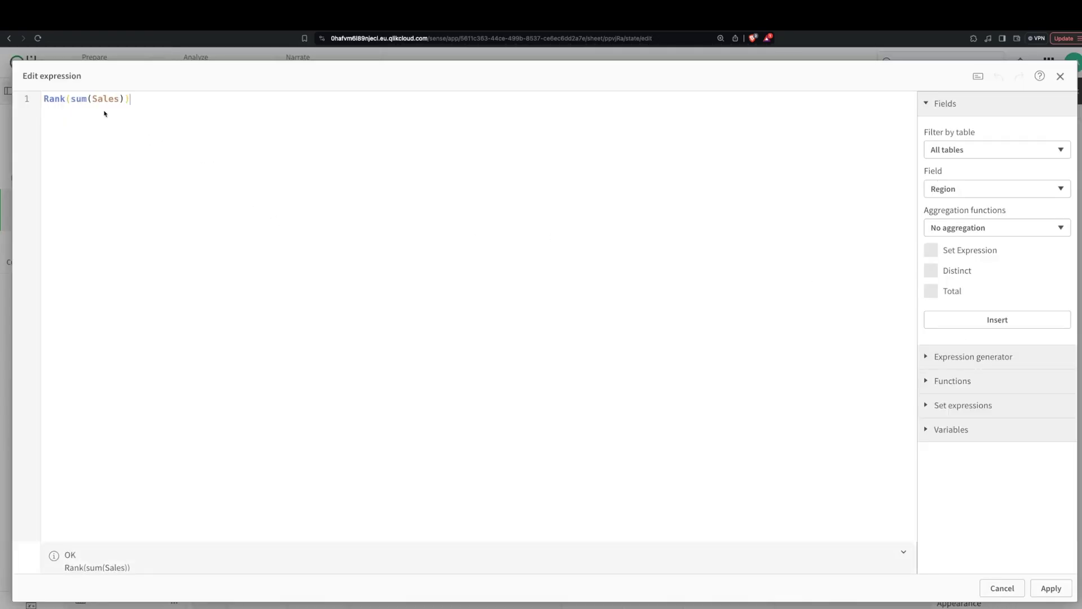
click(43, 99)
text(aggr()
click(154, 99)
text(, region)
key(Return)
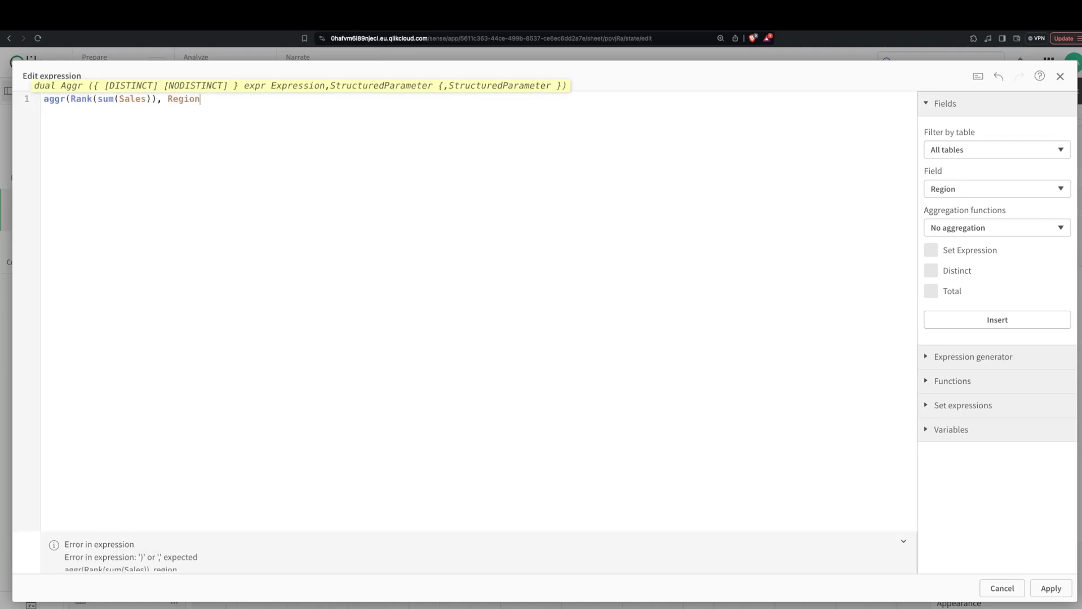
text())
key(ctrl+Return)
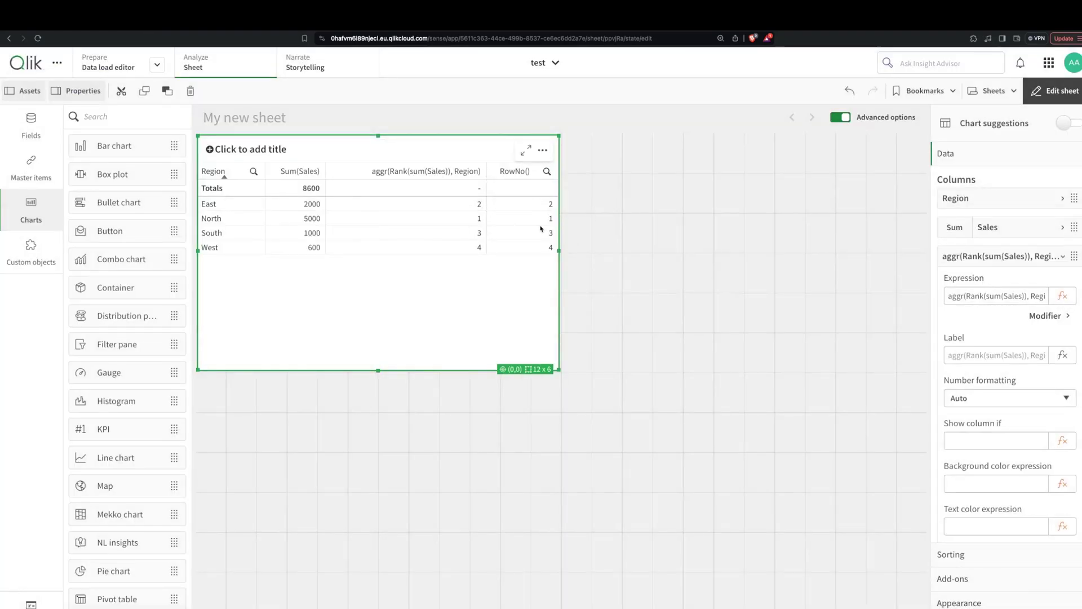
Step: Add the AutoNumber new_ranking field to the script and show it as a table dimension column
key(ctrl+Tab)
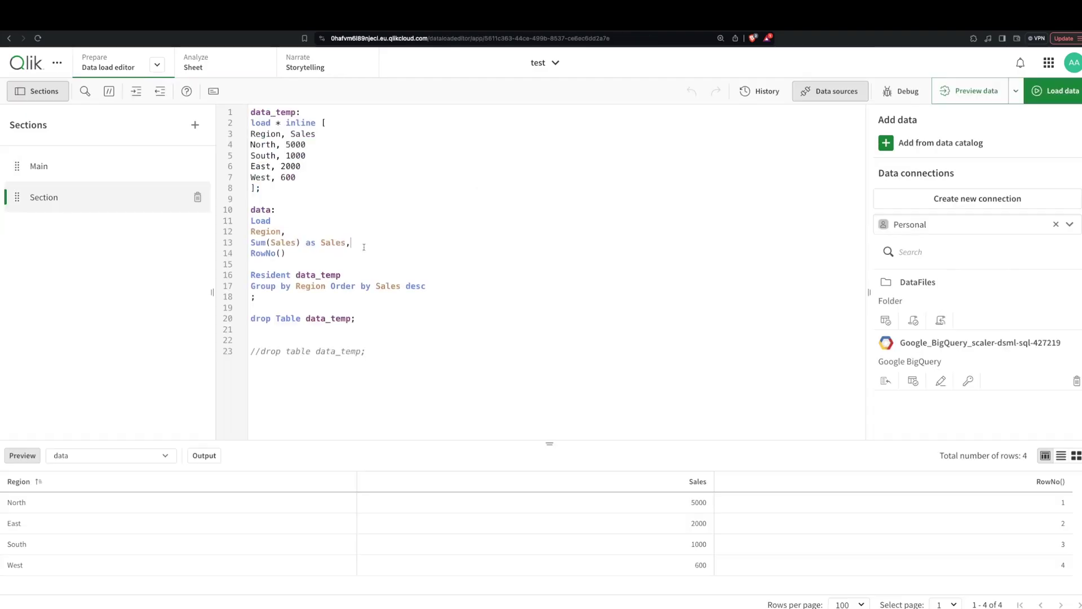
text(au)
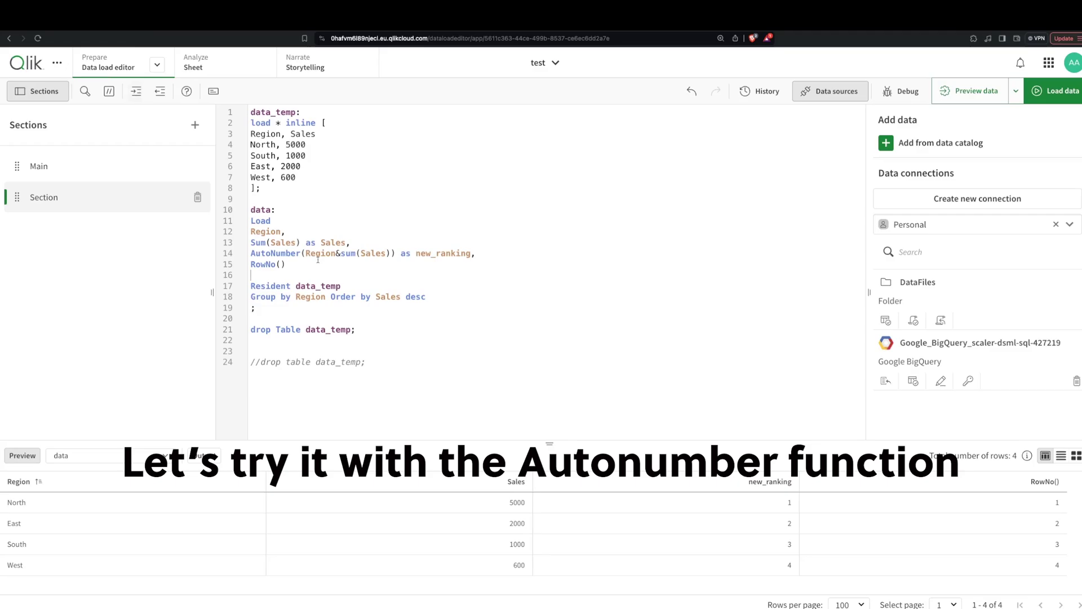
click(225, 74)
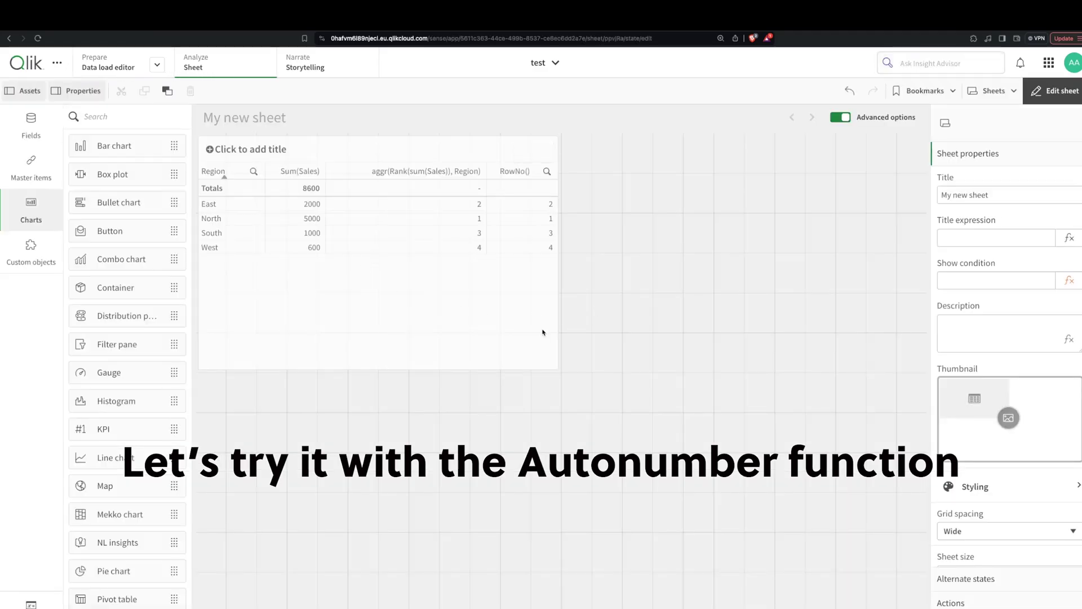
click(425, 321)
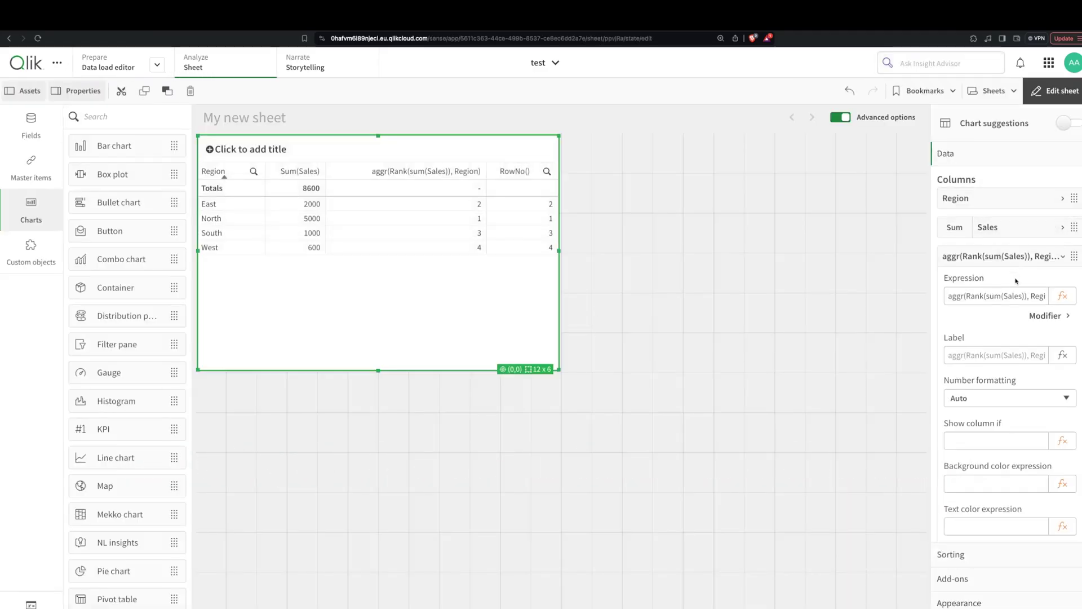
click(988, 314)
click(990, 344)
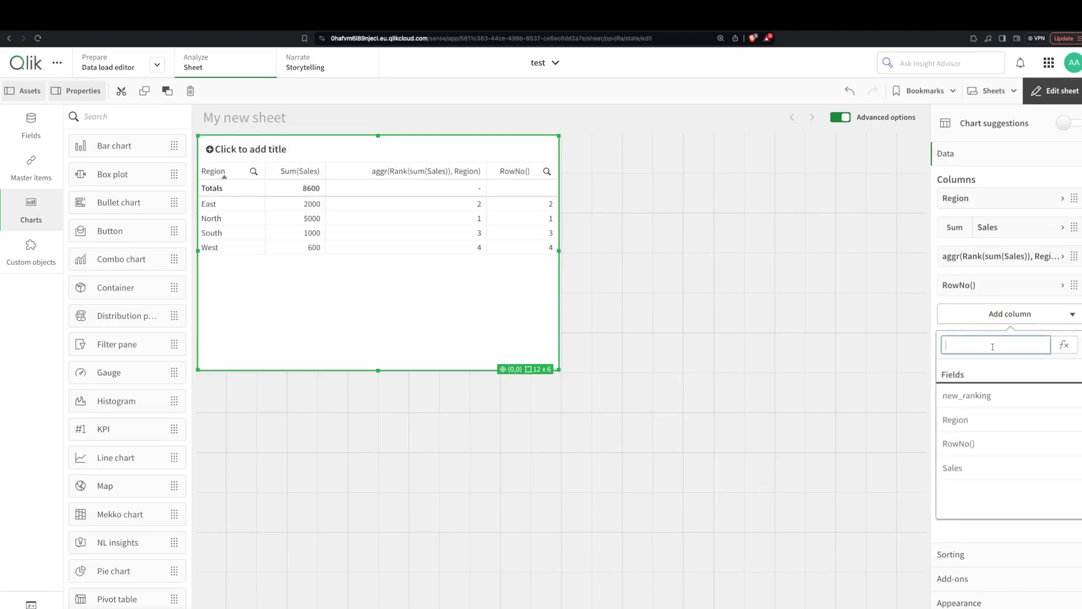
click(958, 392)
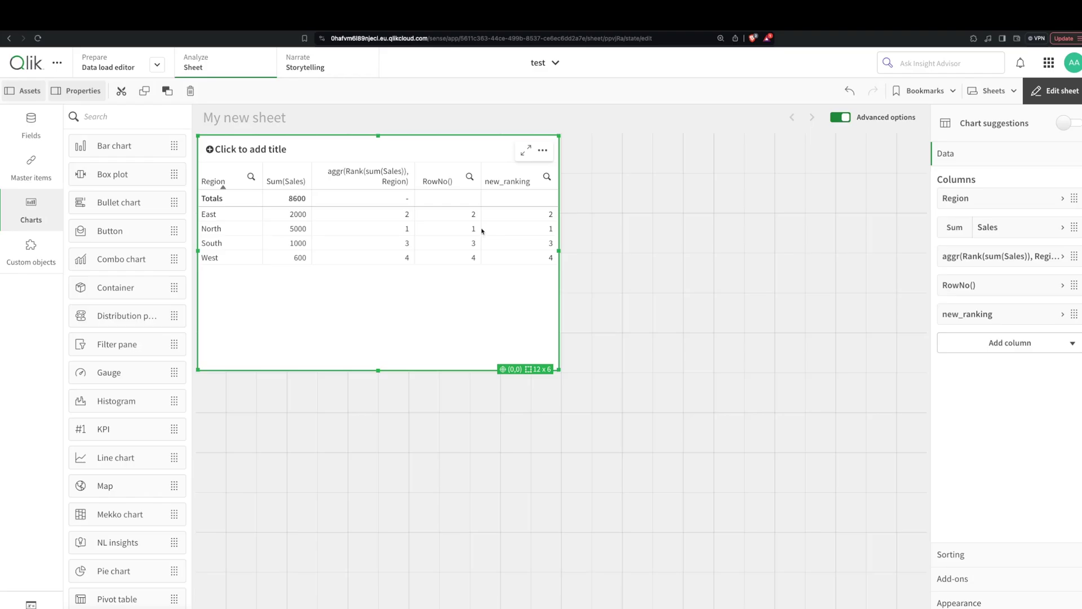
Step: Open the Data load editor and display the Section script part
click(121, 67)
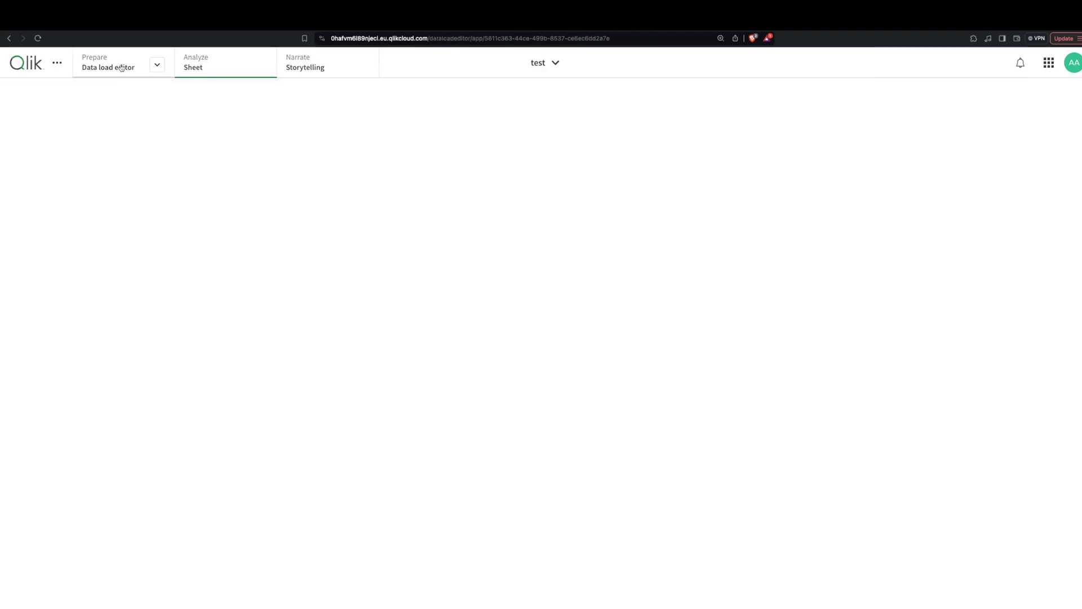
click(113, 207)
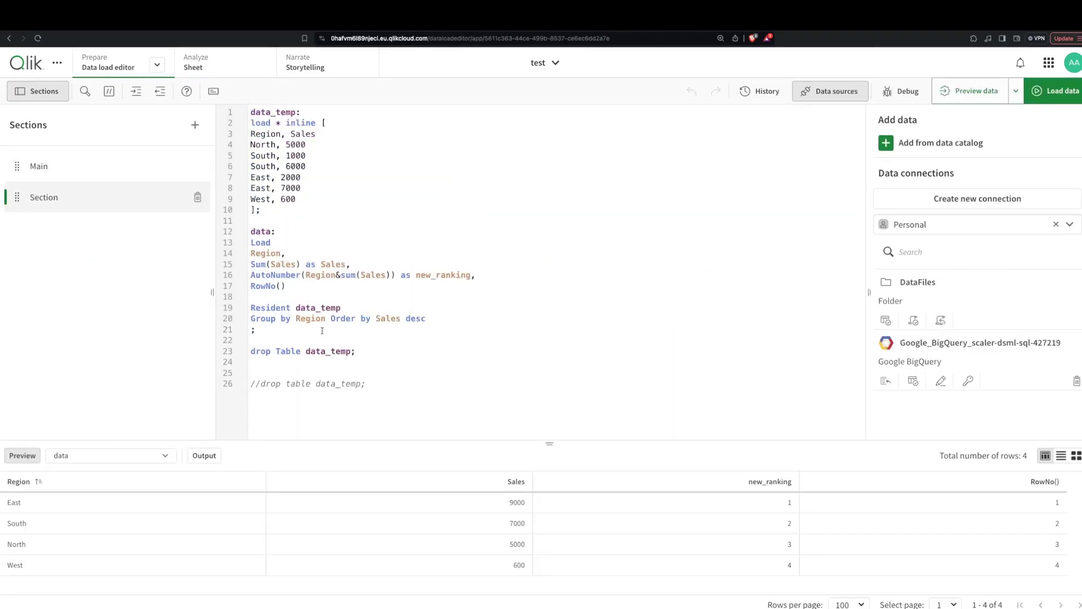